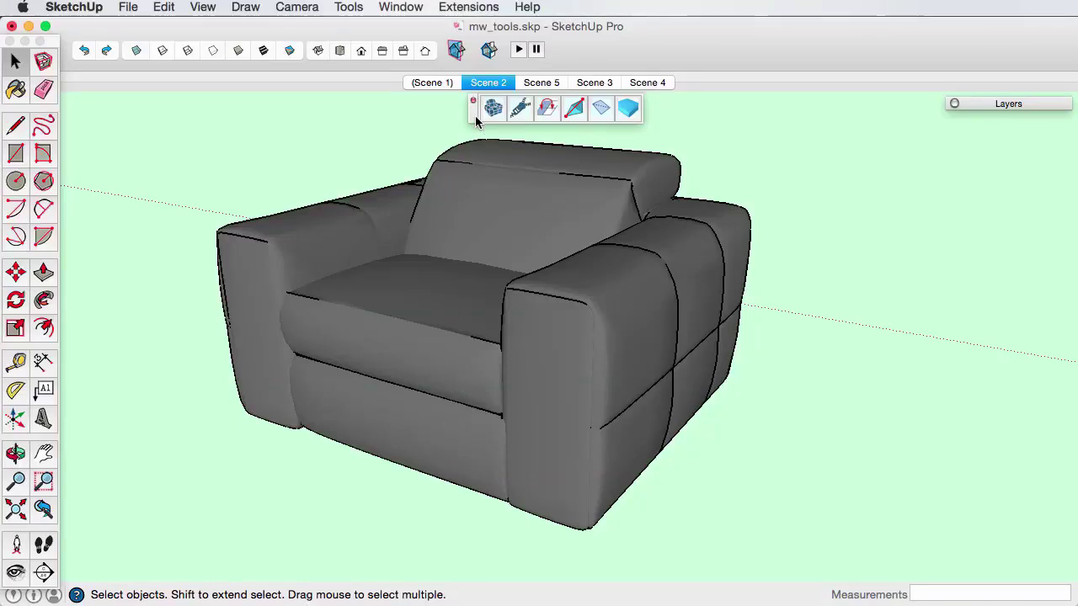
pyautogui.moveTo(471, 114)
pyautogui.mouseDown()
pyautogui.moveTo(671, 135)
pyautogui.moveTo(480, 102)
pyautogui.mouseUp()
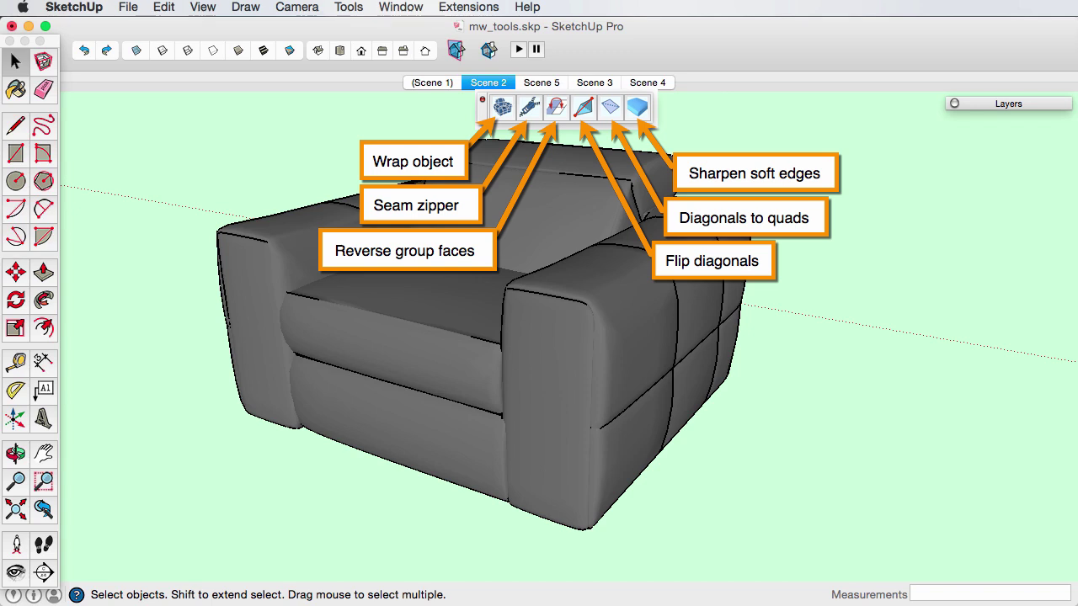
pyautogui.click(470, 6)
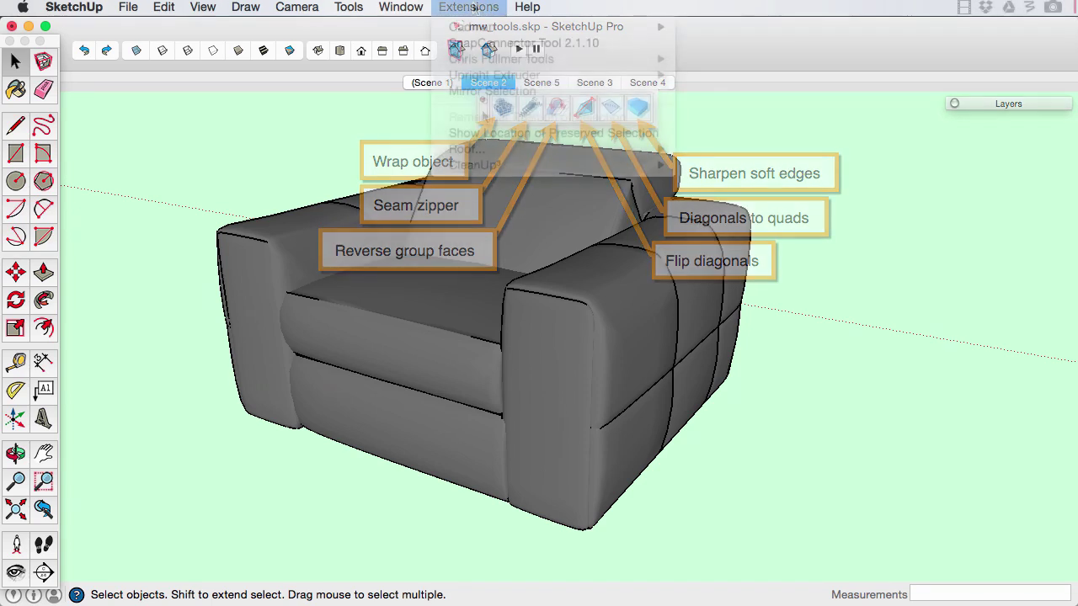
pyautogui.moveTo(497, 28)
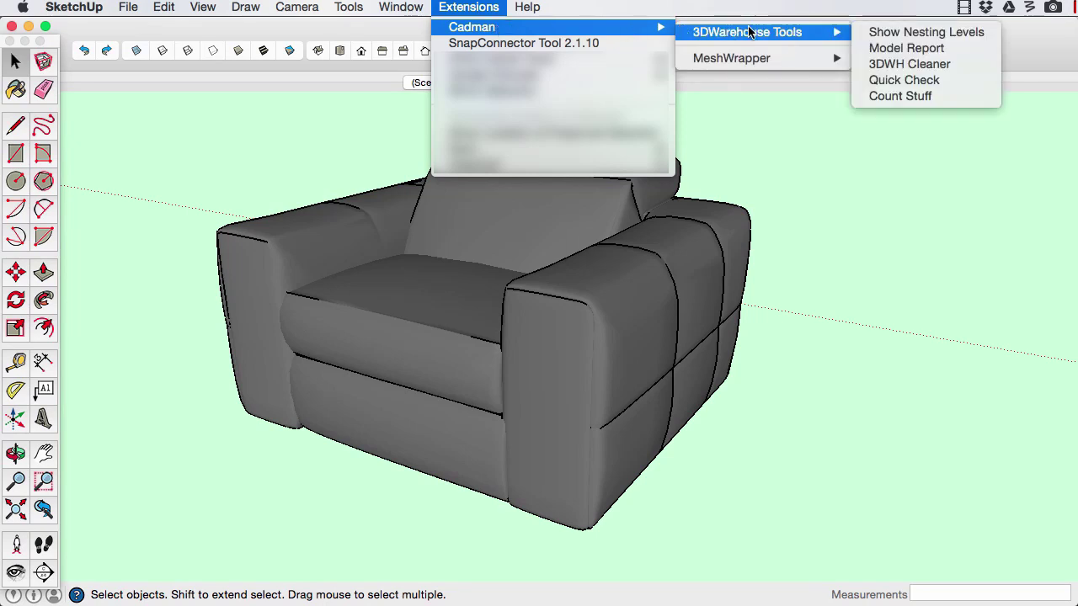
pyautogui.moveTo(800, 59)
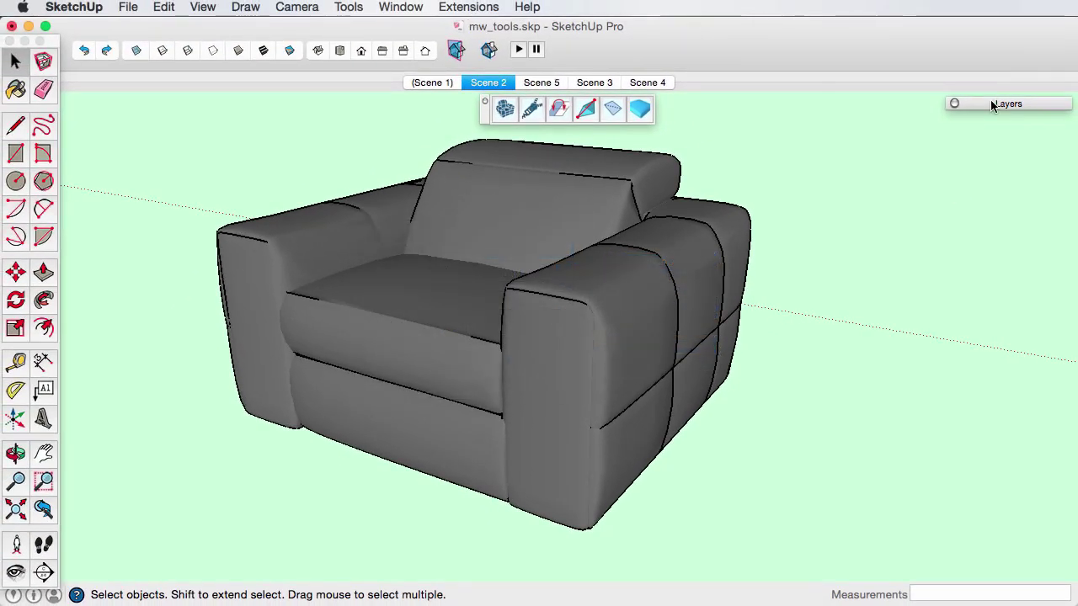
# Reveal the layer list and select the whole armchair
pyautogui.click(991, 104)
pyautogui.moveTo(789, 152); pyautogui.dragTo(259, 353)
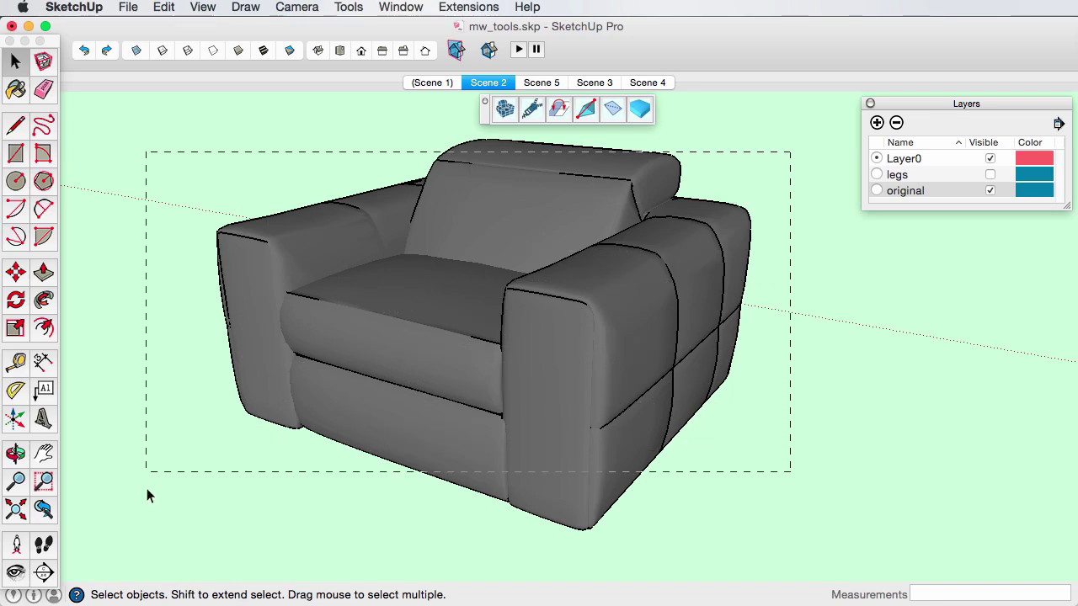
pyautogui.moveTo(146, 488); pyautogui.dragTo(147, 488)
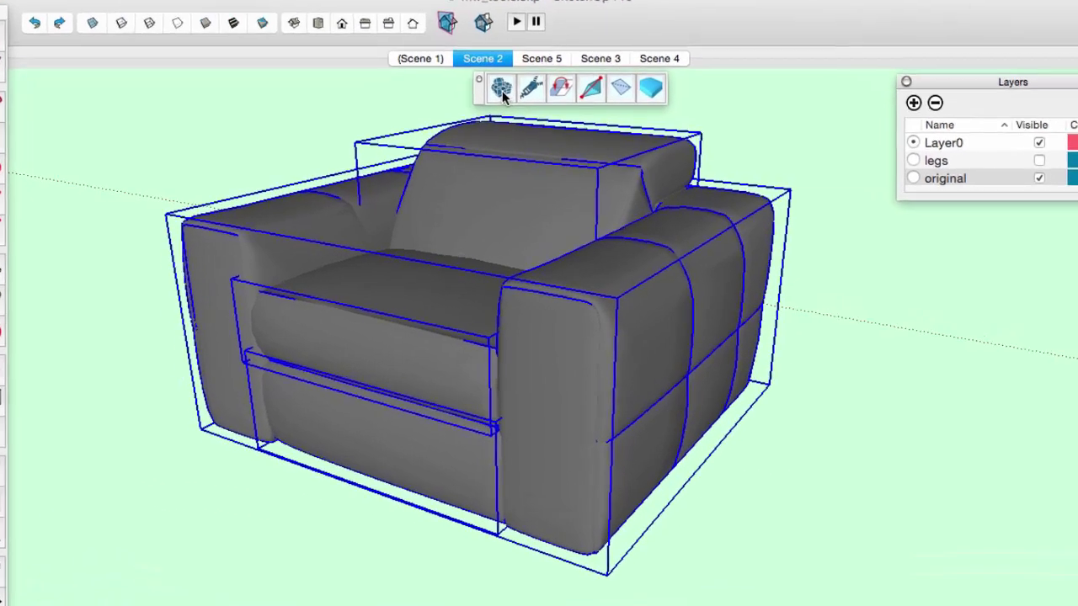
# Wrap the armchair with MeshWrapper using grid size 3, Surround projection, shard filter 2.5 and stitch edges set to no
pyautogui.click(502, 93)
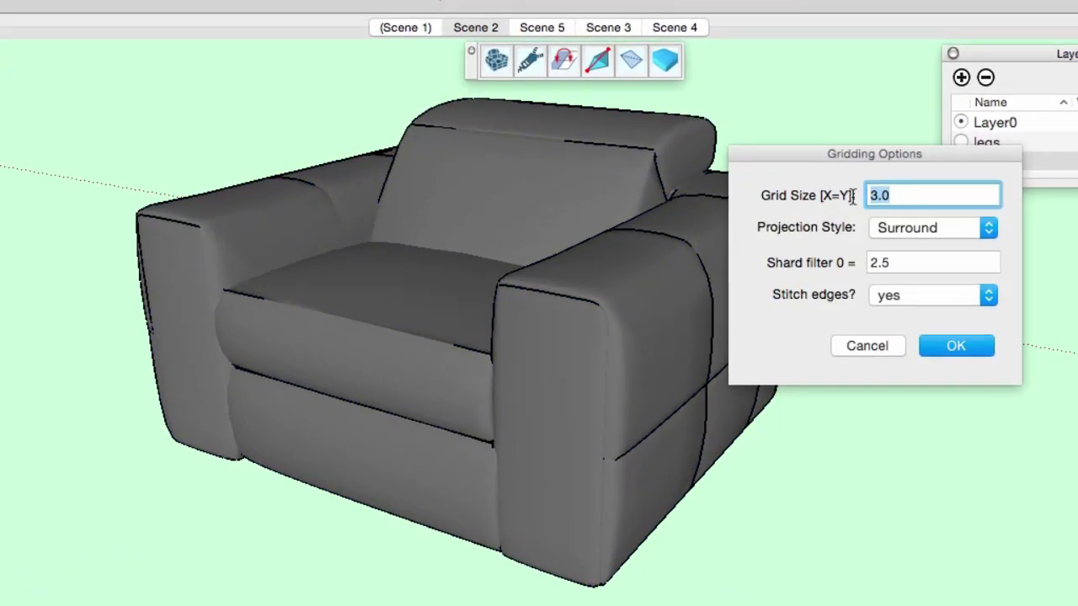
pyautogui.write('3')
pyautogui.click(982, 229)
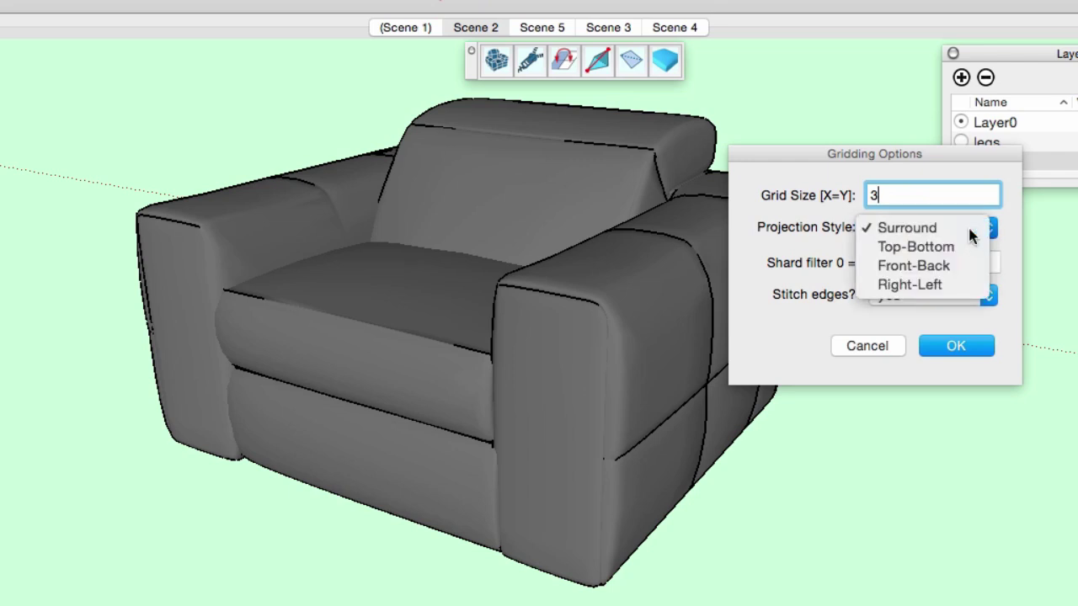
pyautogui.click(970, 230)
pyautogui.click(962, 262)
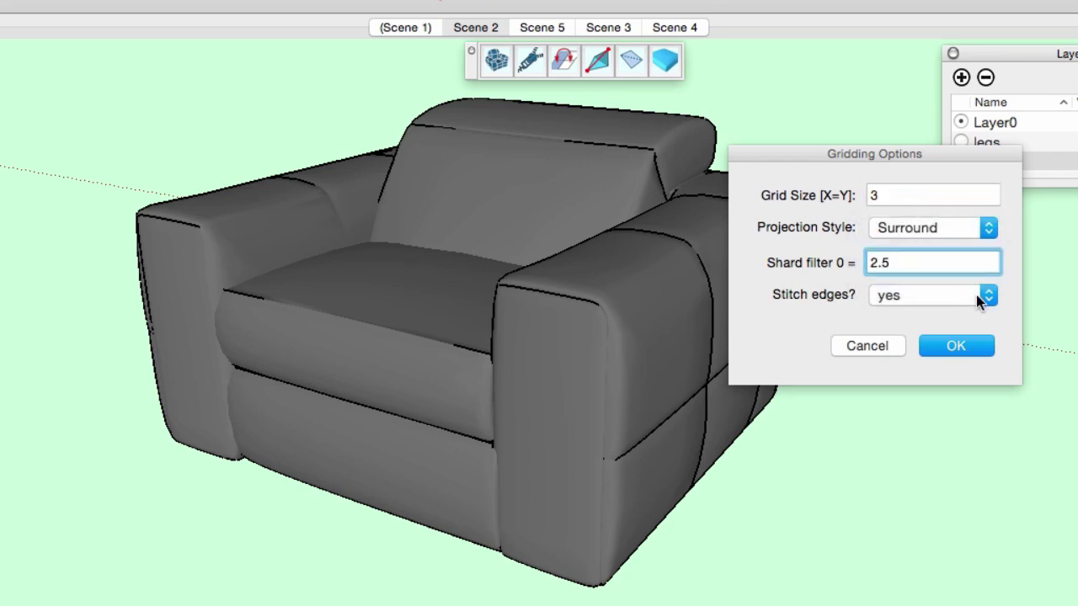
pyautogui.click(985, 296)
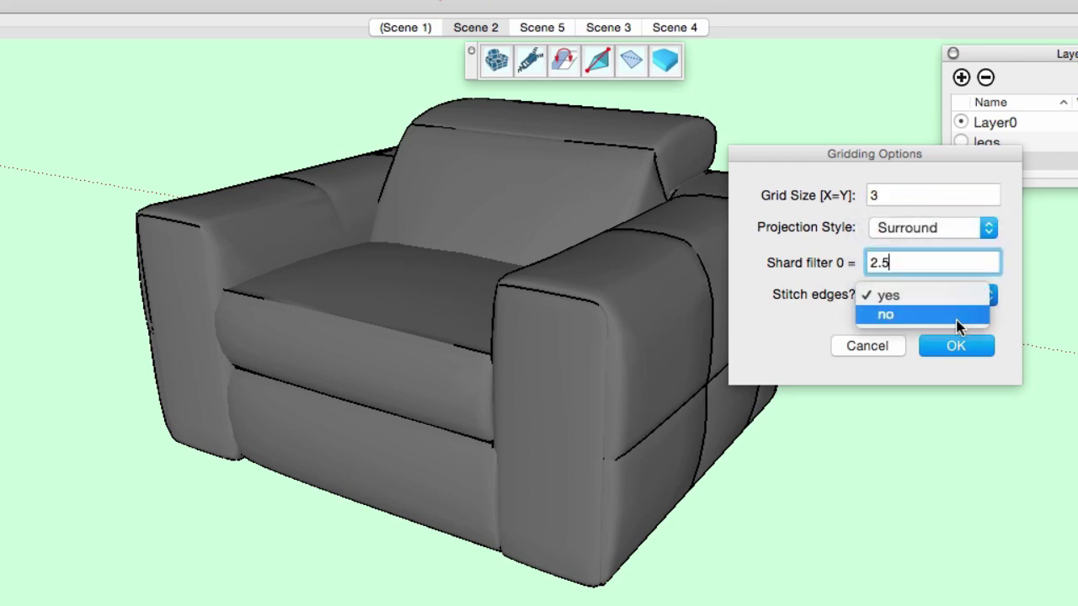
pyautogui.click(958, 318)
pyautogui.click(956, 347)
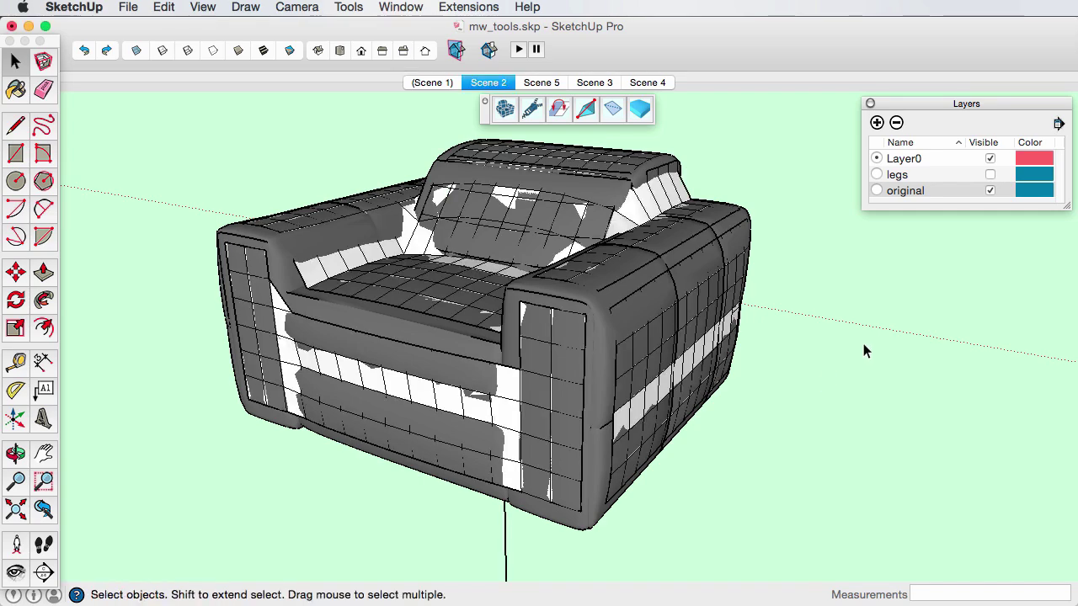
# Hide the original layer and inspect the separate side, front and top grids inside the wrap group
pyautogui.click(989, 192)
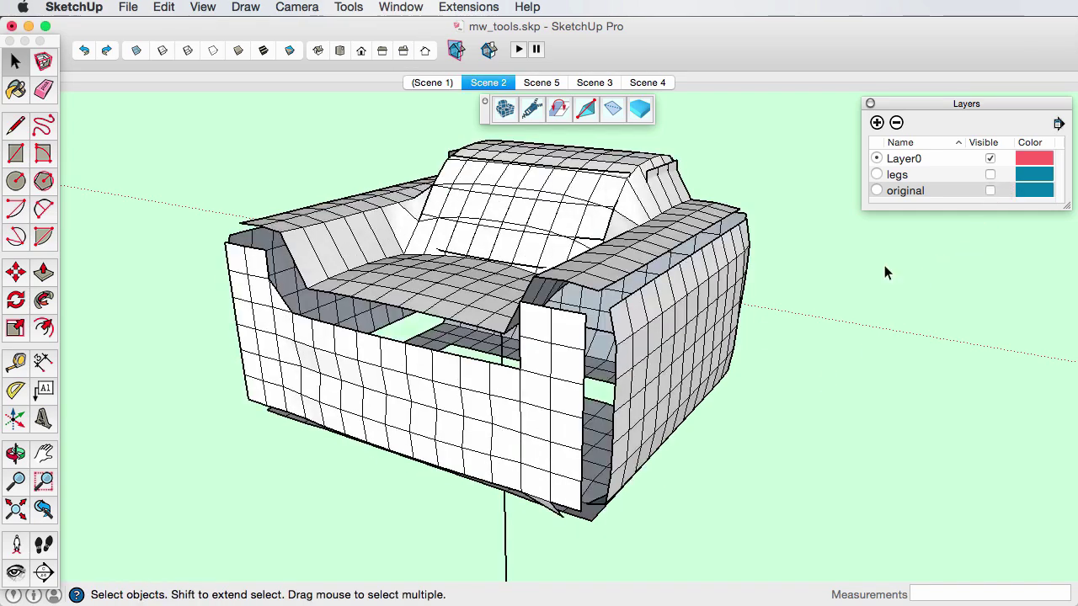
pyautogui.click(561, 477)
pyautogui.moveTo(560, 477); pyautogui.dragTo(565, 330, button='middle')
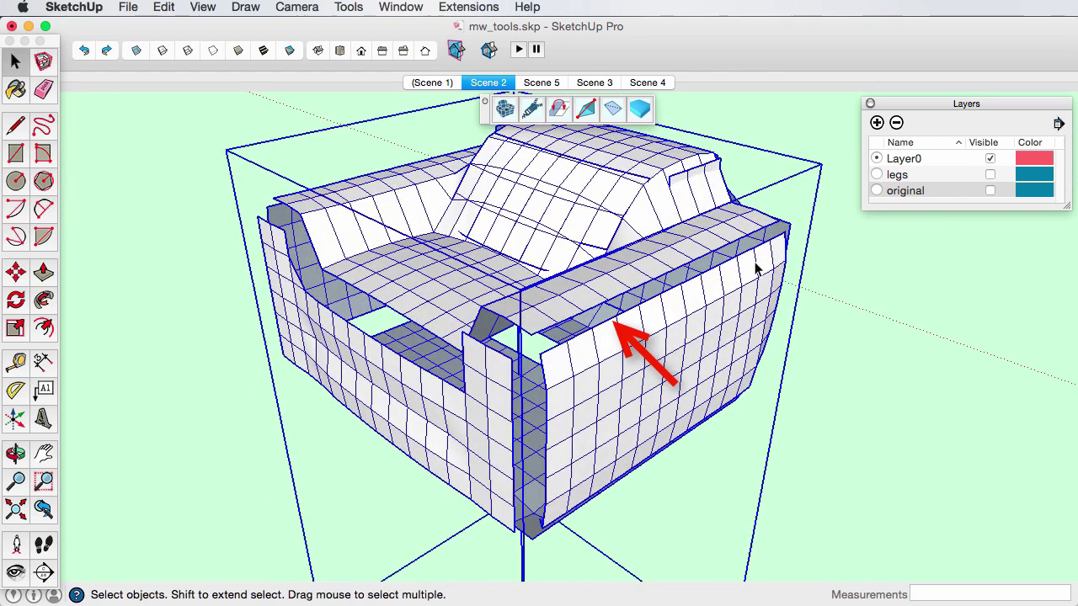
pyautogui.doubleClick(645, 334)
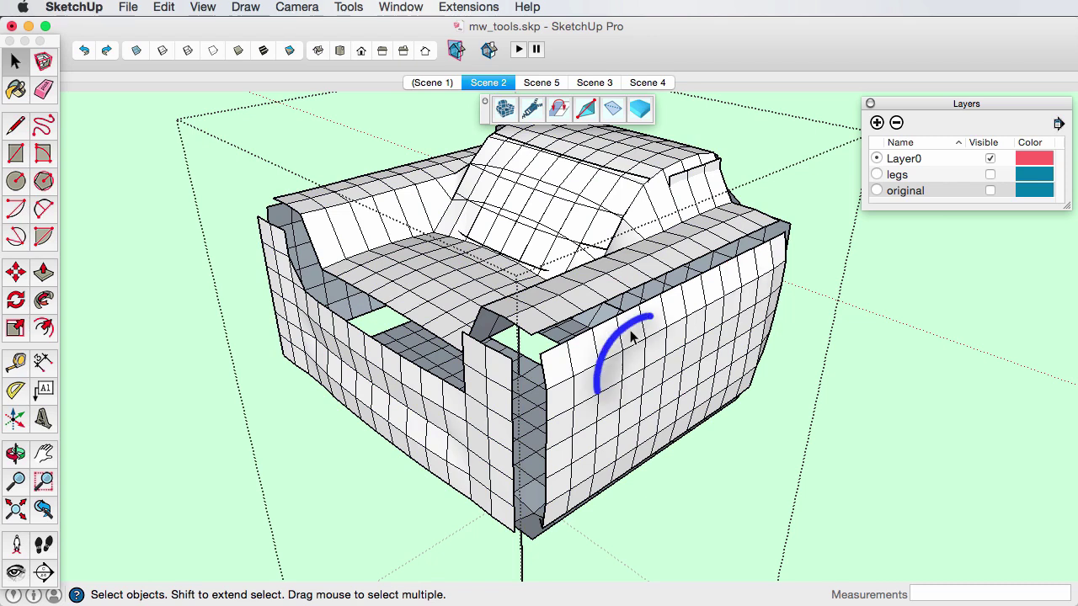
pyautogui.click(632, 331)
pyautogui.click(436, 400)
pyautogui.click(441, 280)
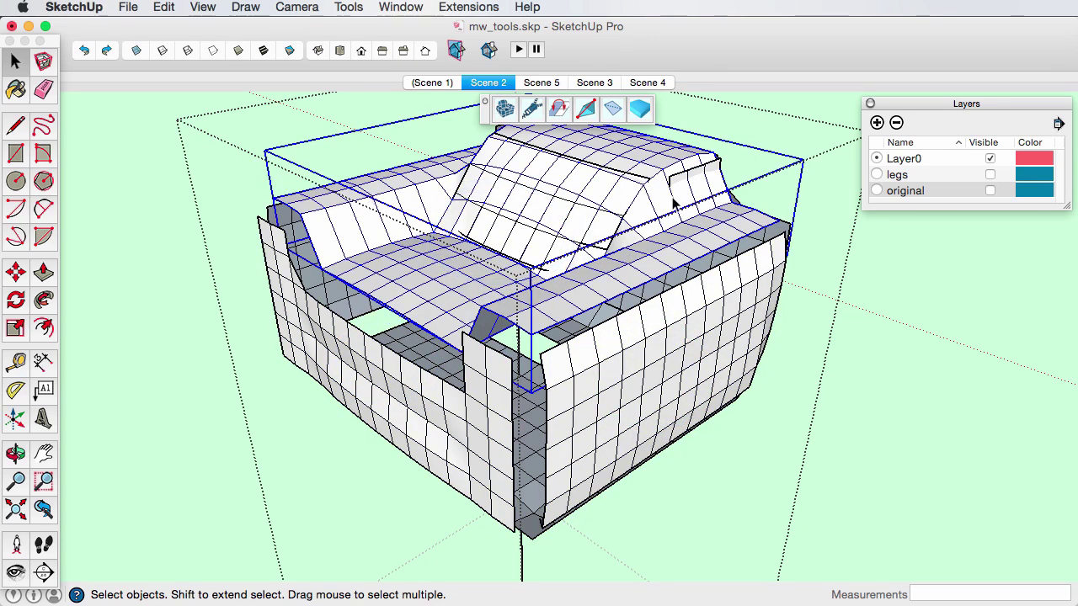
pyautogui.click(854, 272)
# Make the original layer visible again and erase the unstitched wrap group
pyautogui.click(990, 191)
pyautogui.press('e')
pyautogui.click(522, 547)
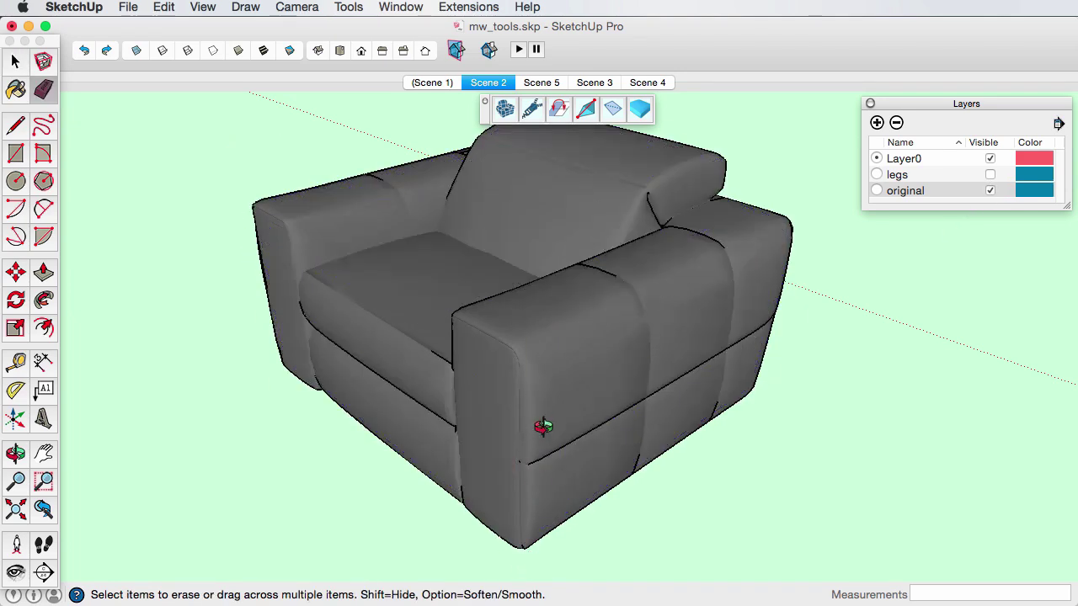
# Select the whole armchair and wrap it with grid size 3.0, Surround projection, shard filter 2.5 and stitch edges set to yes
pyautogui.moveTo(544, 426); pyautogui.dragTo(724, 266, button='middle')
pyautogui.press('space')
pyautogui.moveTo(273, 442); pyautogui.dragTo(266, 450)
pyautogui.click(504, 109)
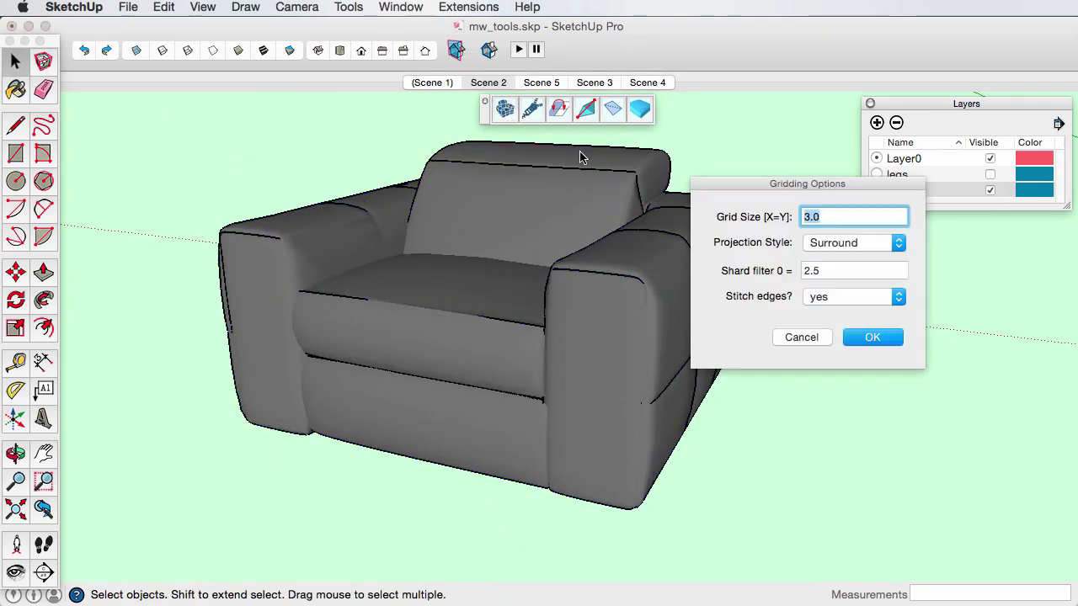
pyautogui.click(872, 338)
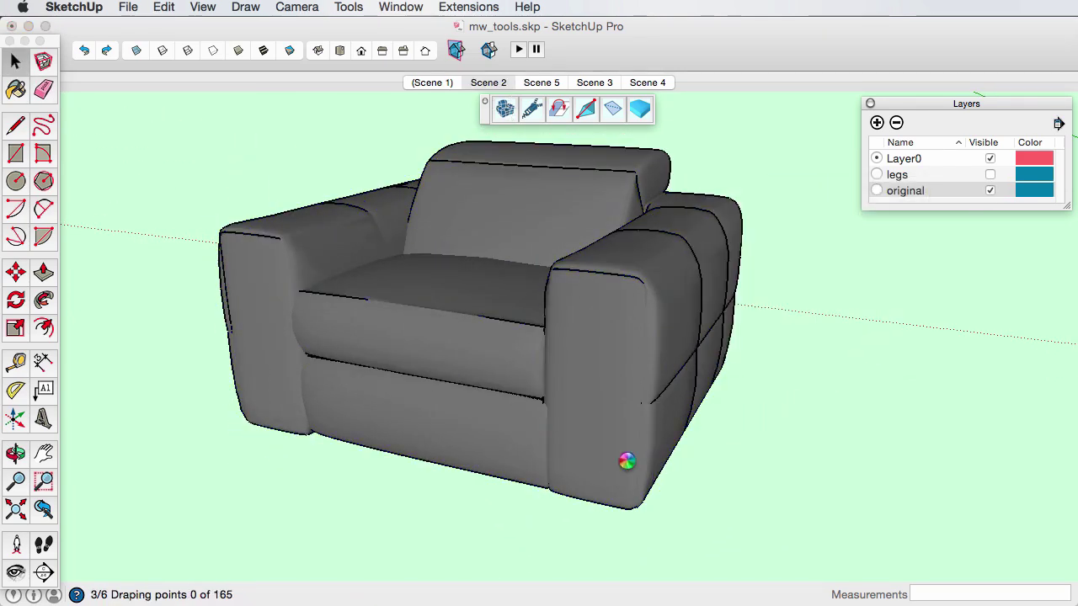
# Hide the original layer and open the stitched wrap group for editing
pyautogui.click(991, 190)
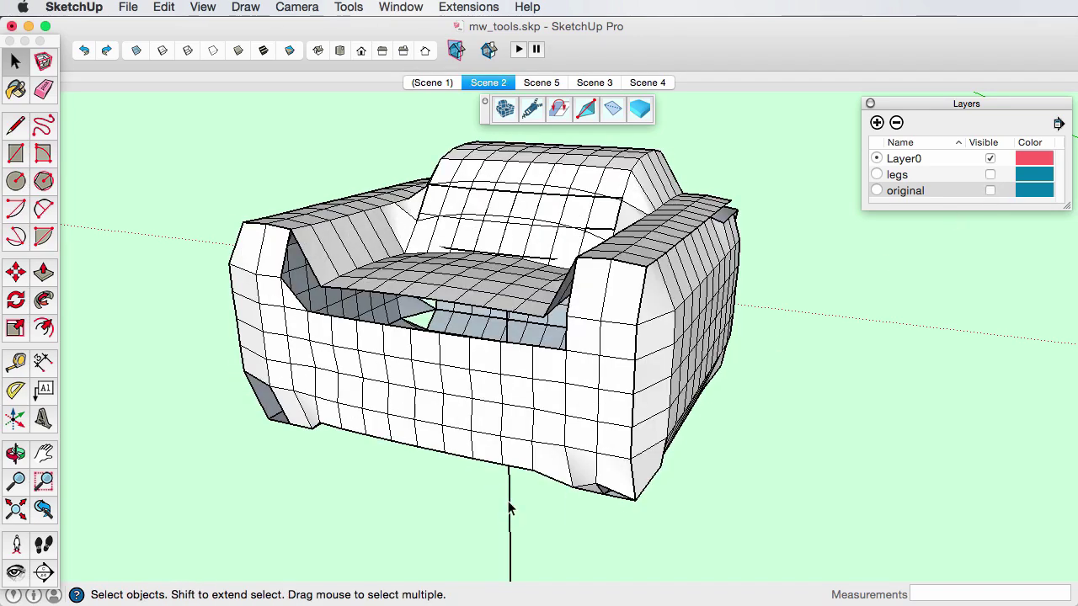
pyautogui.moveTo(607, 294); pyautogui.dragTo(486, 354, button='middle')
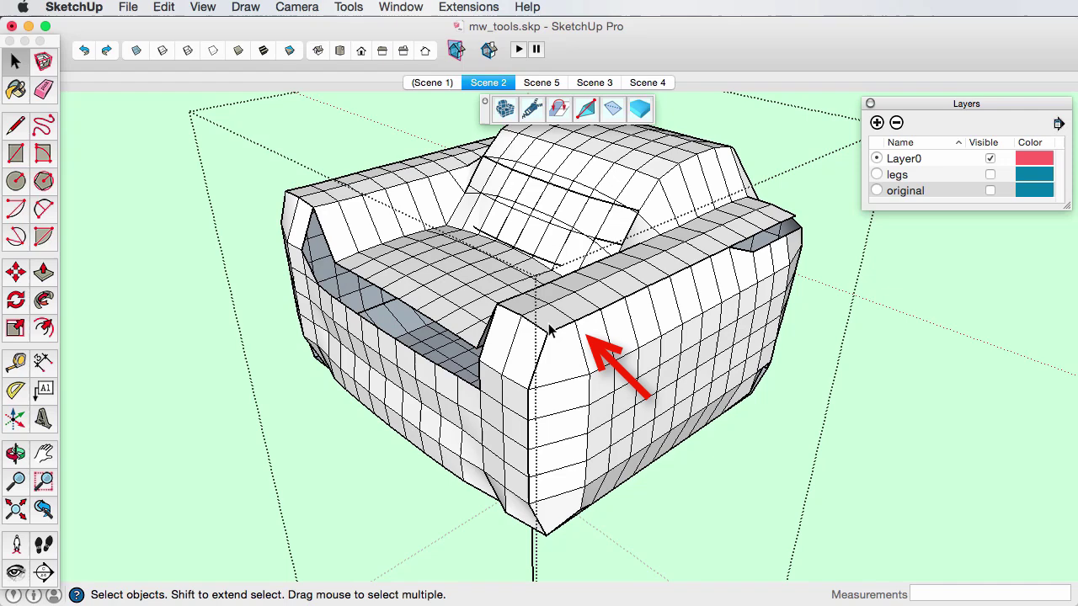
pyautogui.moveTo(441, 394); pyautogui.dragTo(645, 414, button='middle')
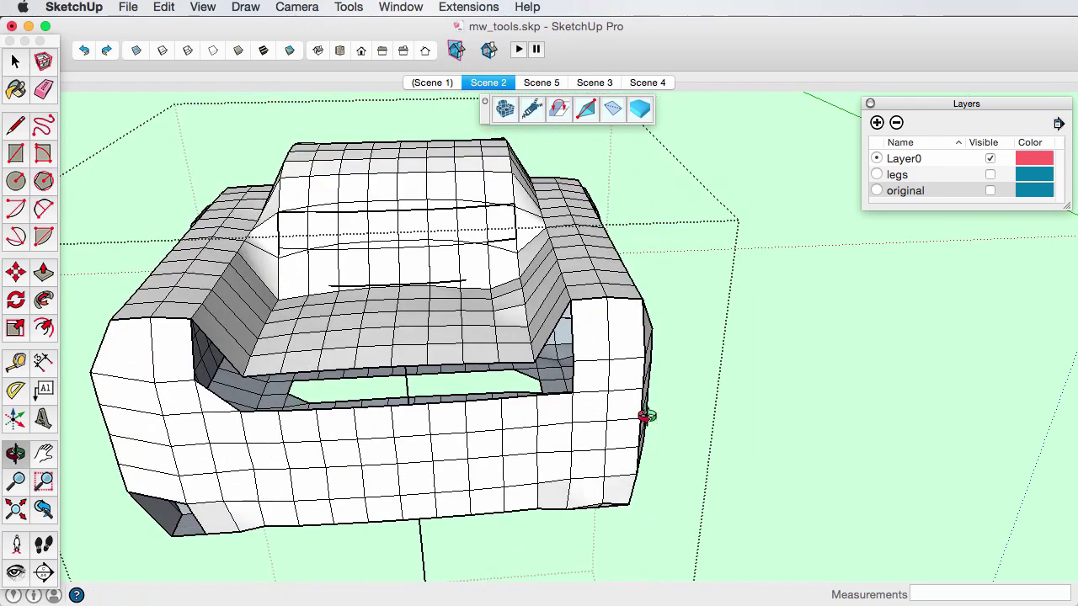
# Open the front grid's group, delete the detached patch of faces overlapping the backrest, and close the group
pyautogui.click(440, 352)
pyautogui.click(445, 418)
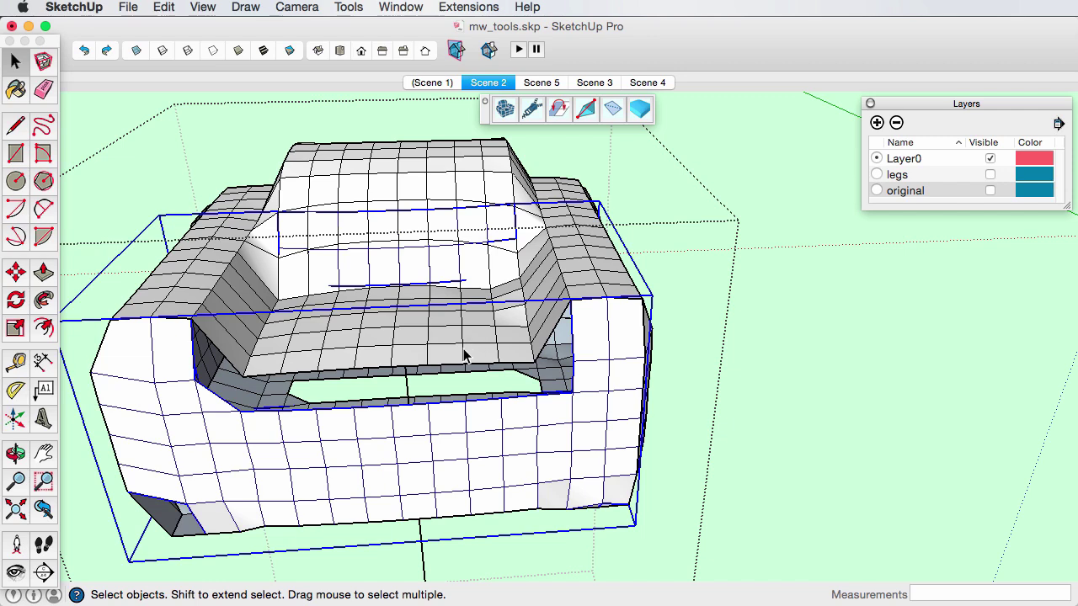
pyautogui.press('Delete')
pyautogui.moveTo(464, 356); pyautogui.dragTo(410, 355, button='middle')
pyautogui.press('super+z')
pyautogui.press('super+z')
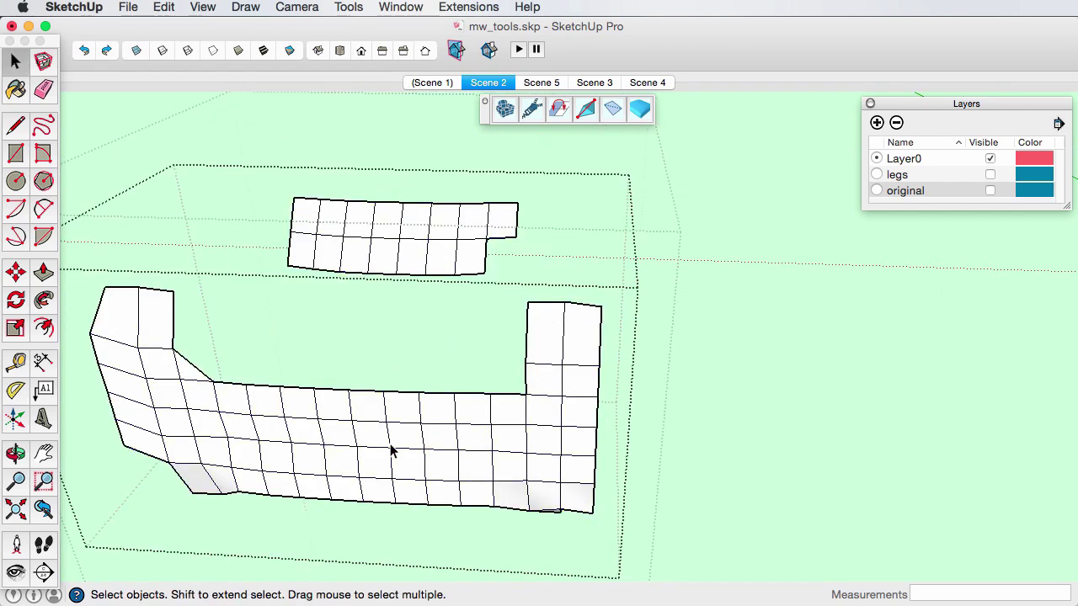
pyautogui.moveTo(390, 440); pyautogui.dragTo(439, 413, button='middle')
pyautogui.tripleClick(420, 242)
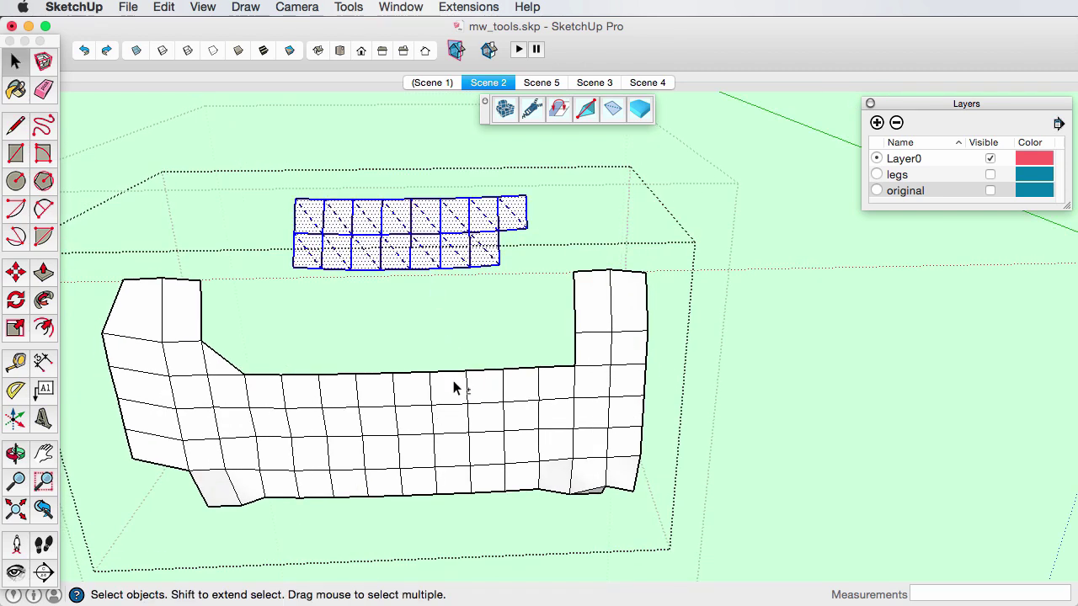
pyautogui.press('h')
pyautogui.press('h')
pyautogui.press('Delete')
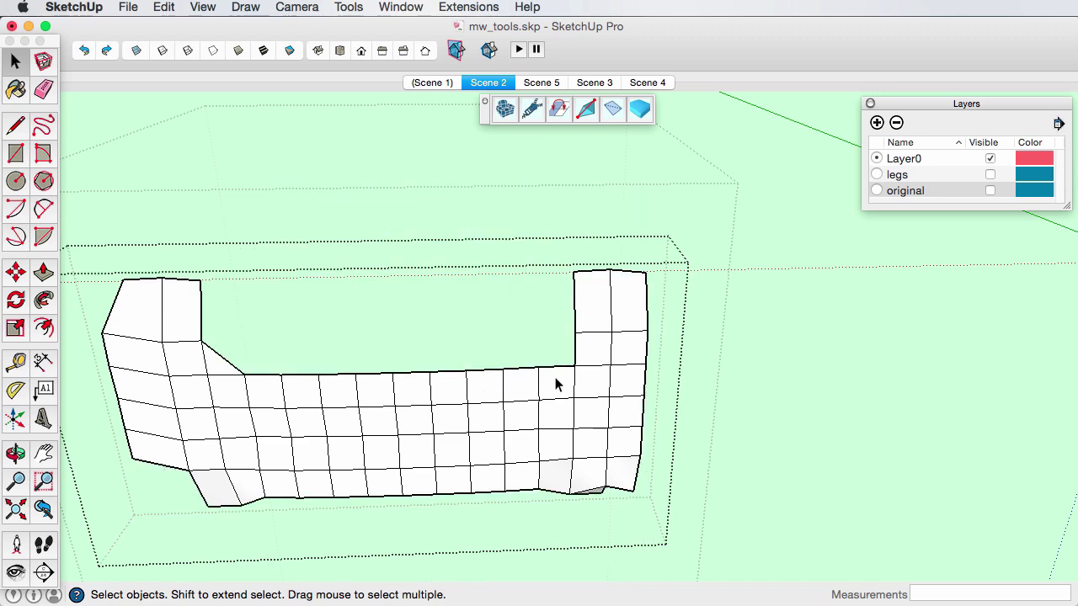
pyautogui.click(775, 371)
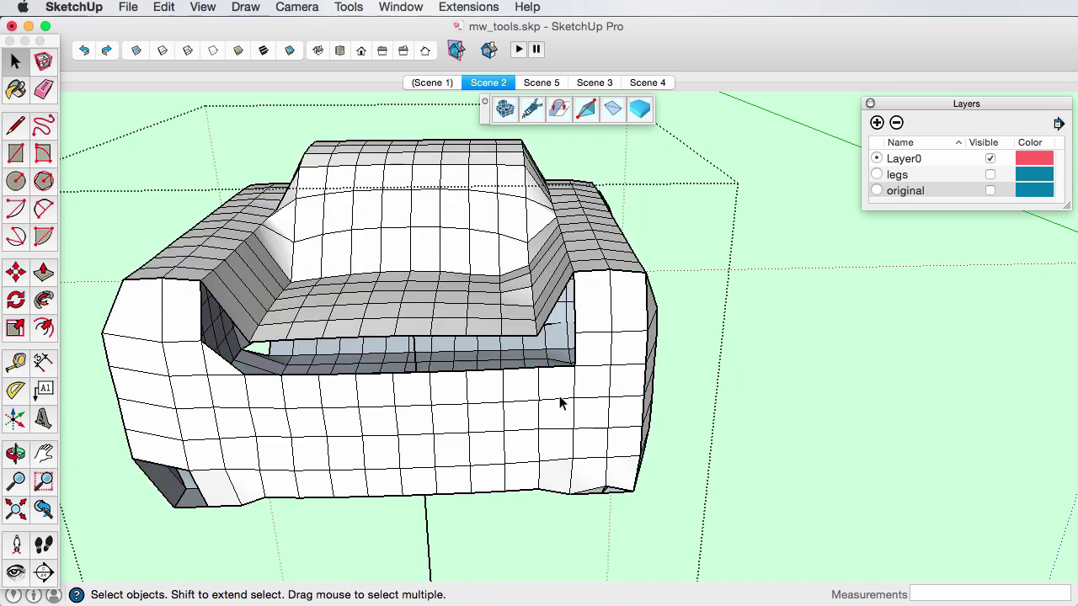
# Combine the front grid and the top grid into one new group
pyautogui.click(505, 411)
pyautogui.keyDown('shift'); pyautogui.click(474, 315); pyautogui.keyUp('shift')
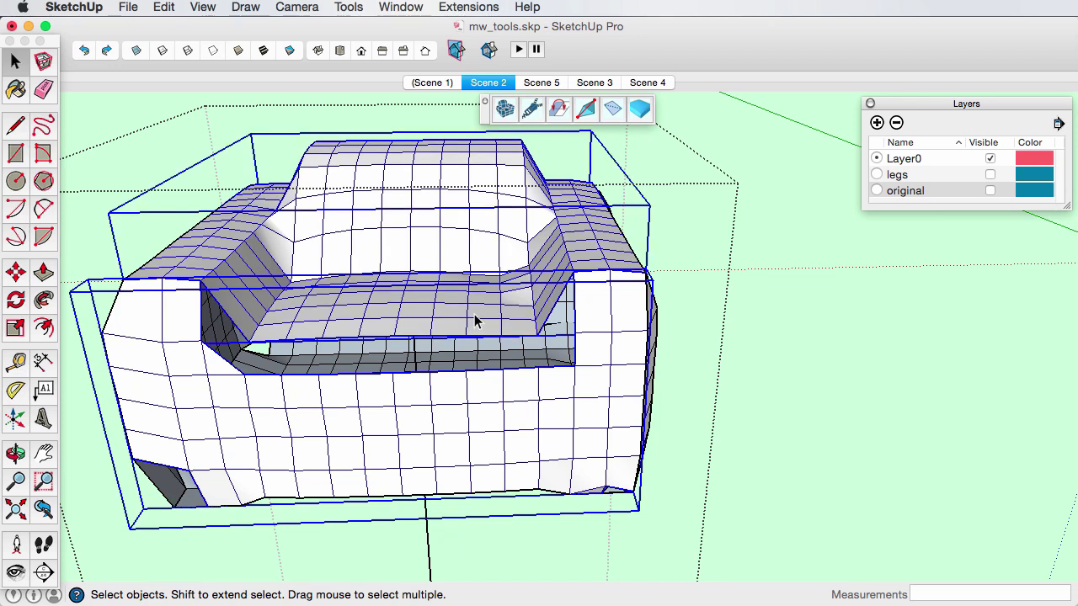
pyautogui.rightClick(475, 320)
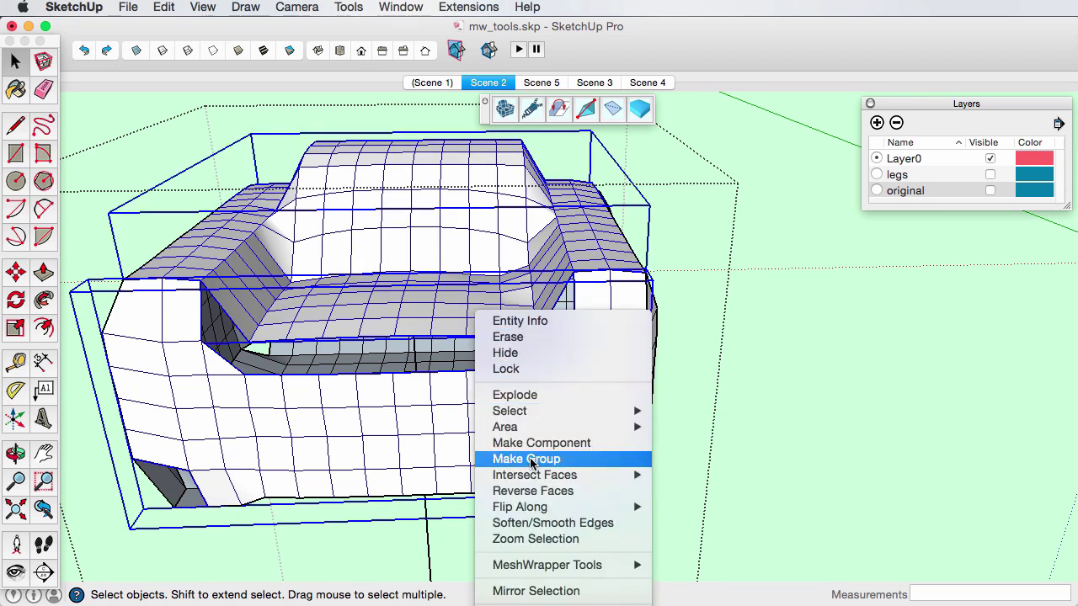
pyautogui.click(528, 459)
# Open the combined group and explode the front and top grids into loose geometry
pyautogui.doubleClick(449, 311)
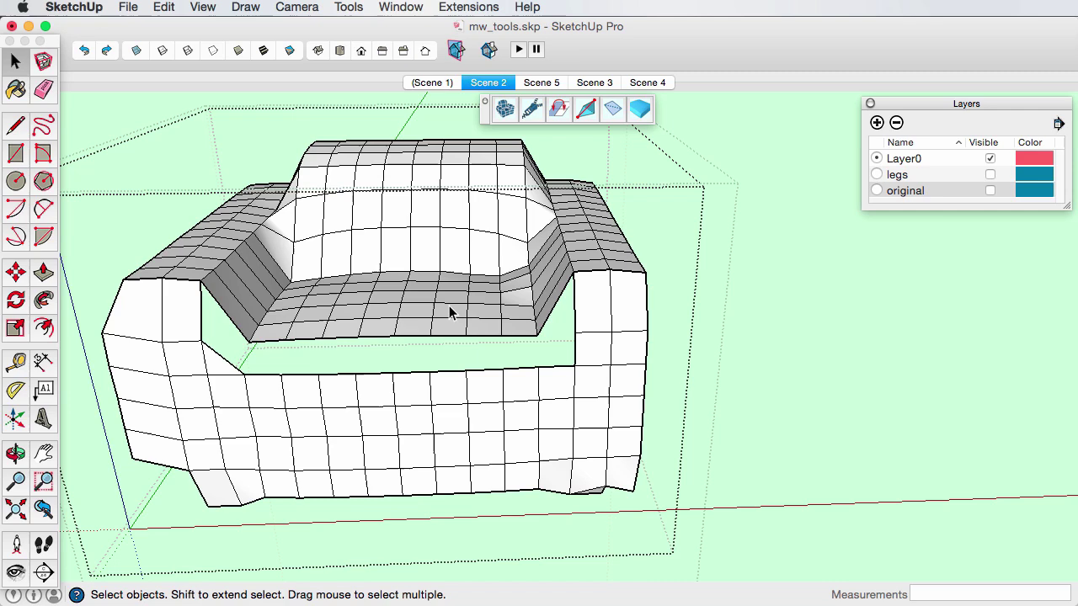
pyautogui.moveTo(447, 310); pyautogui.dragTo(393, 384)
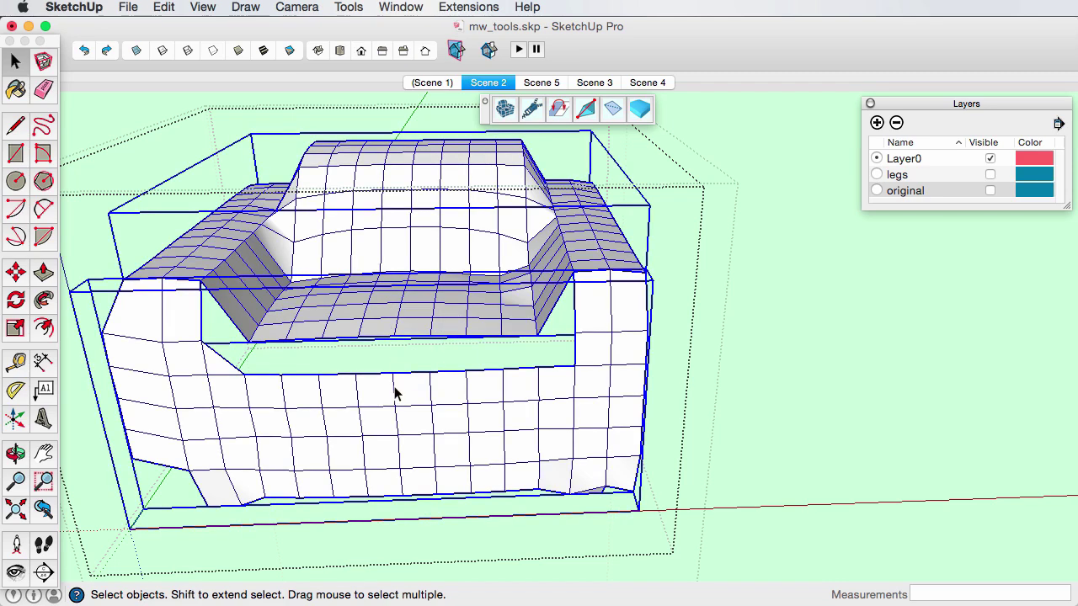
pyautogui.rightClick(394, 384)
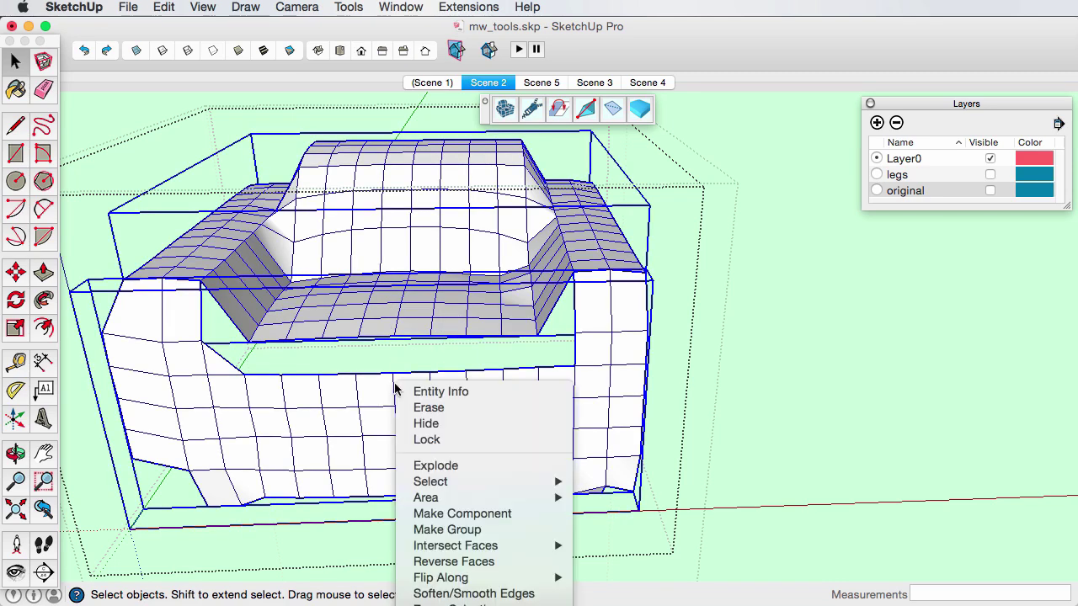
pyautogui.click(445, 466)
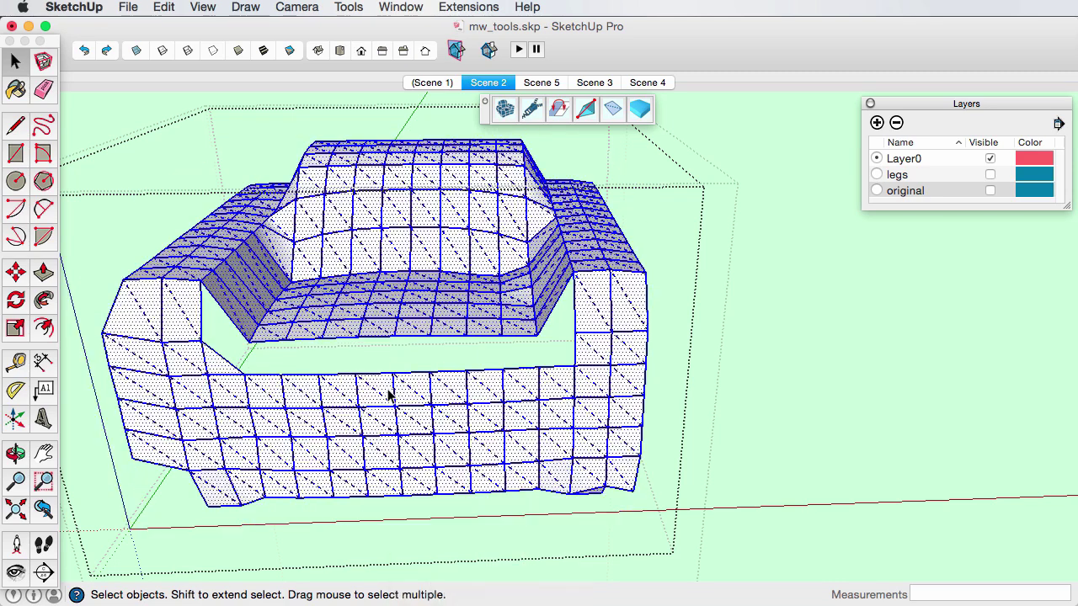
pyautogui.click(296, 363)
# Draw an edge about 3 7/8" long from the seat's front corner to the armrest's inner front edge, closing the triangular gap
pyautogui.moveTo(296, 363); pyautogui.dragTo(638, 401, button='middle')
pyautogui.press('o')
pyautogui.moveTo(630, 396)
pyautogui.mouseDown()
pyautogui.moveTo(866, 407)
pyautogui.moveTo(763, 377)
pyautogui.mouseUp()
pyautogui.press('space')
pyautogui.press('l')
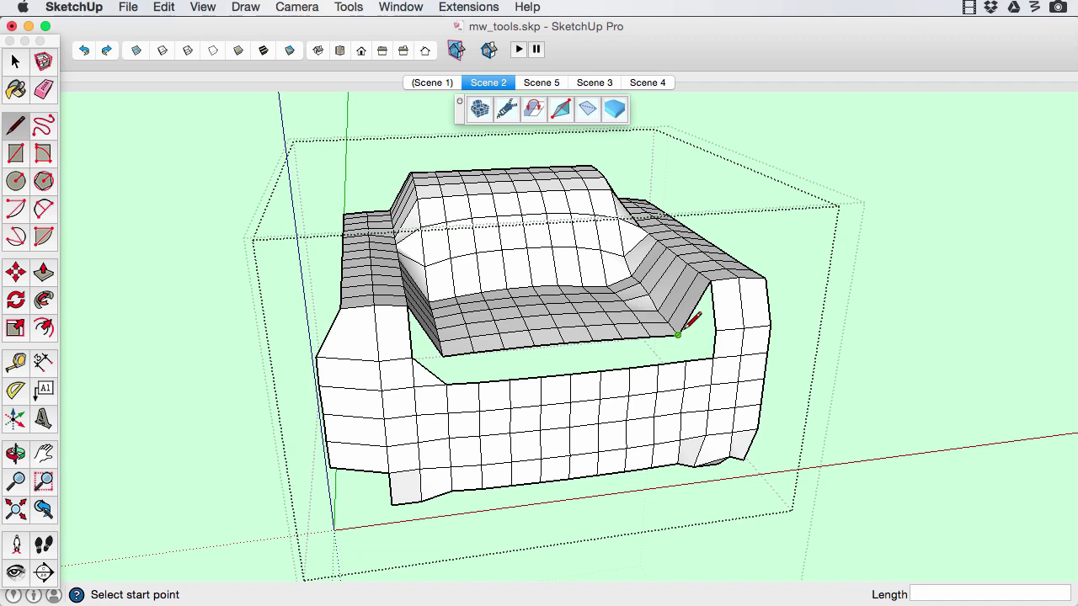
pyautogui.click(678, 335)
pyautogui.click(716, 332)
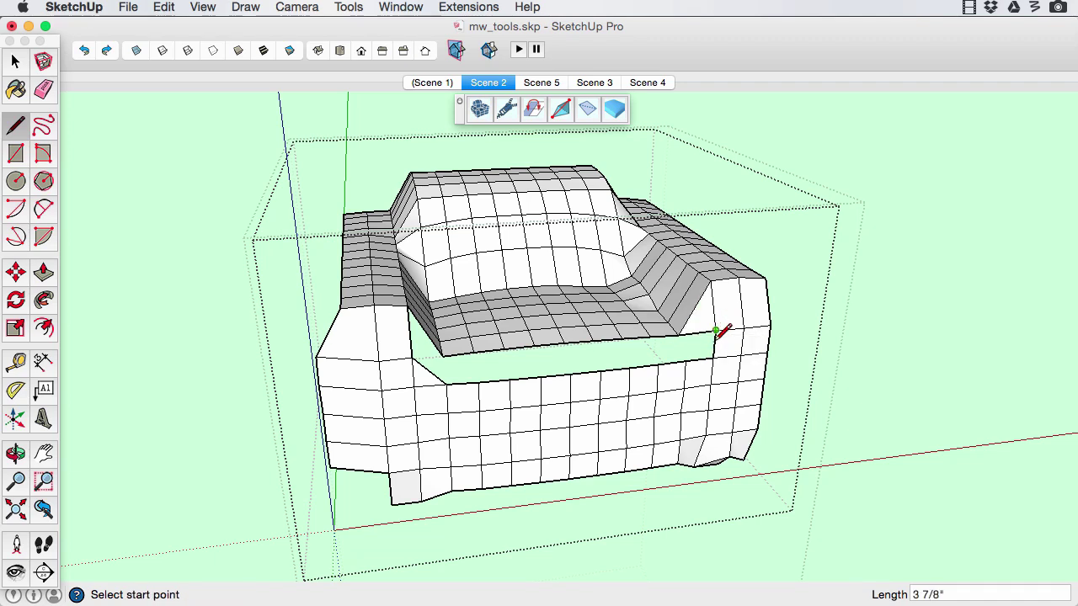
pyautogui.press('space')
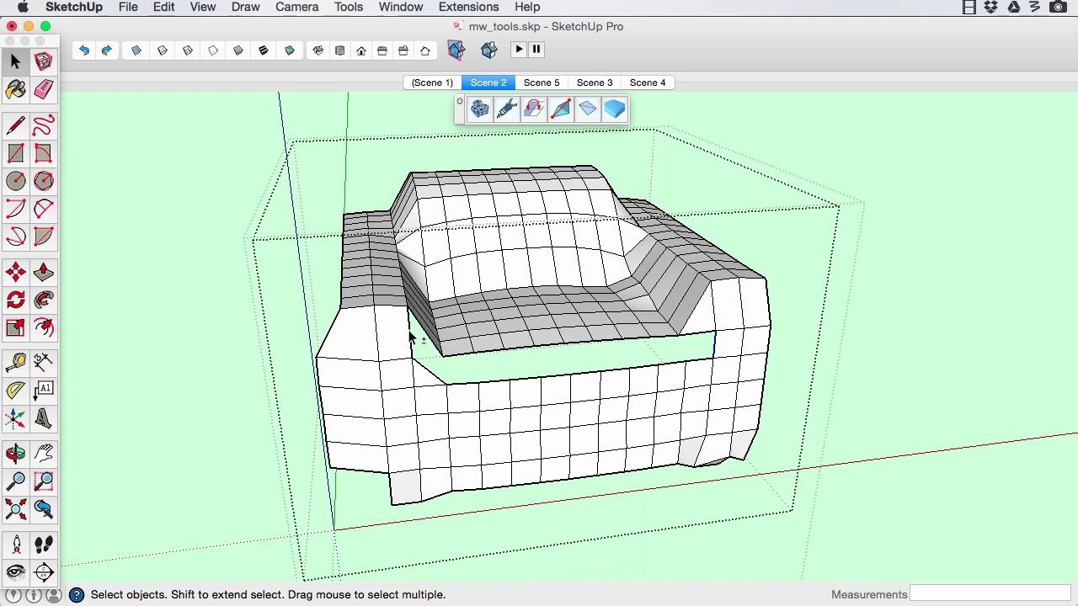
# Bridge the gap between the seat's front edge and the front grid with a quad strip, reverse its faces, and explode it
pyautogui.click(505, 111)
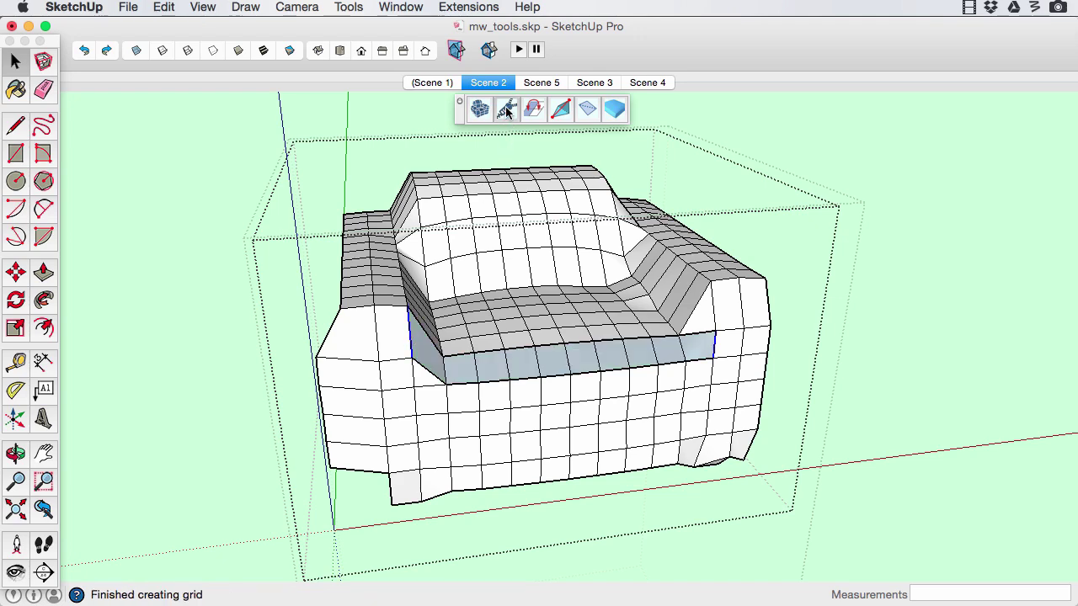
pyautogui.moveTo(510, 341); pyautogui.dragTo(592, 385, button='middle')
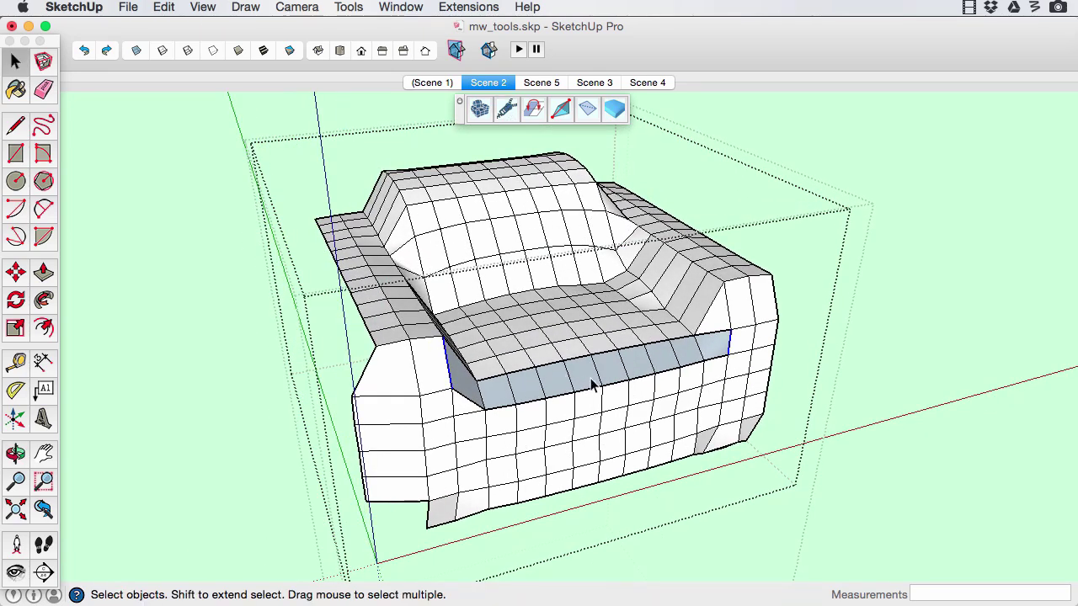
pyautogui.click(592, 385)
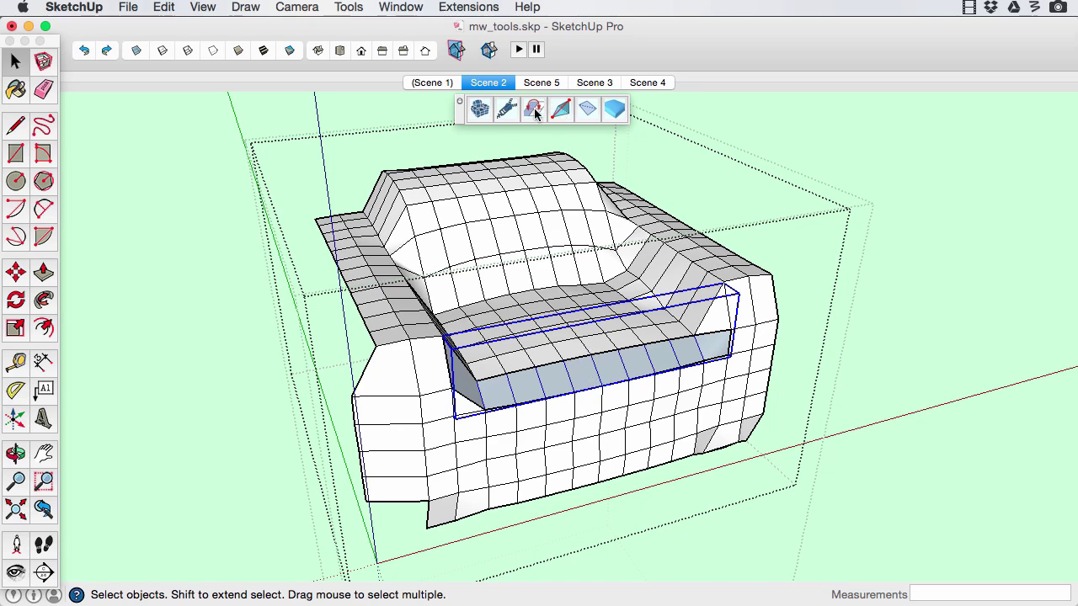
pyautogui.click(534, 110)
pyautogui.rightClick(565, 373)
pyautogui.click(590, 463)
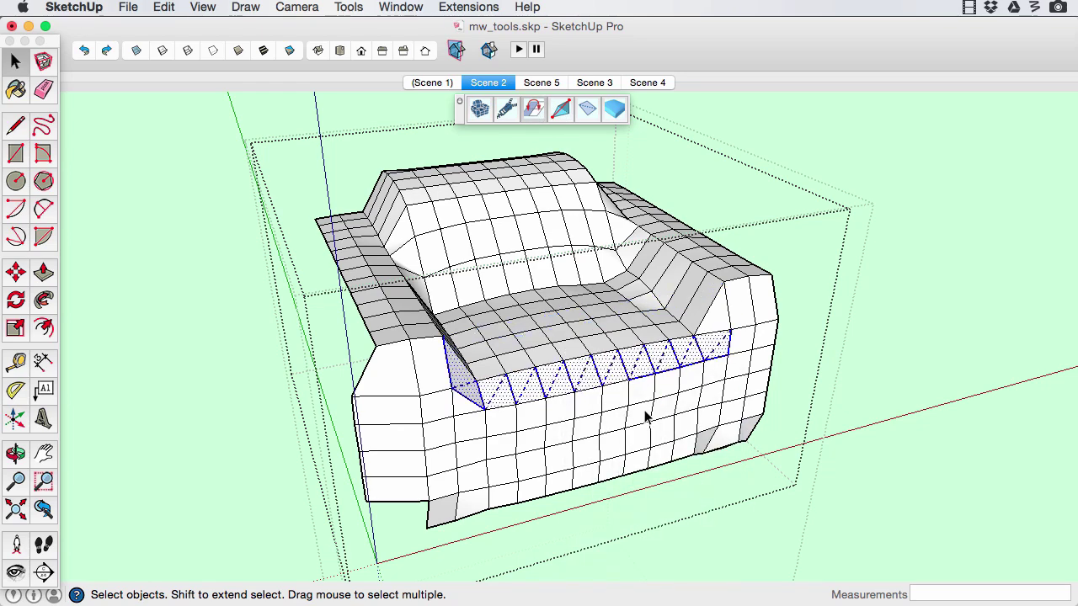
# Select all geometry connected to the front of the chair to check that the grids form one surface
pyautogui.click(640, 394)
pyautogui.moveTo(676, 392); pyautogui.dragTo(473, 394, button='middle')
pyautogui.tripleClick(473, 395)
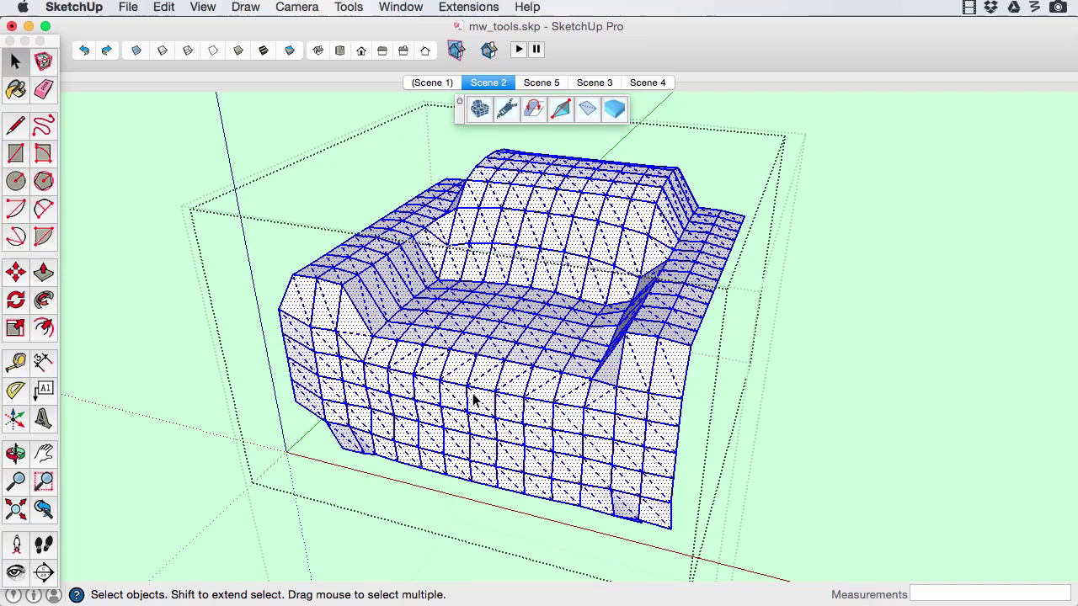
pyautogui.click(715, 401)
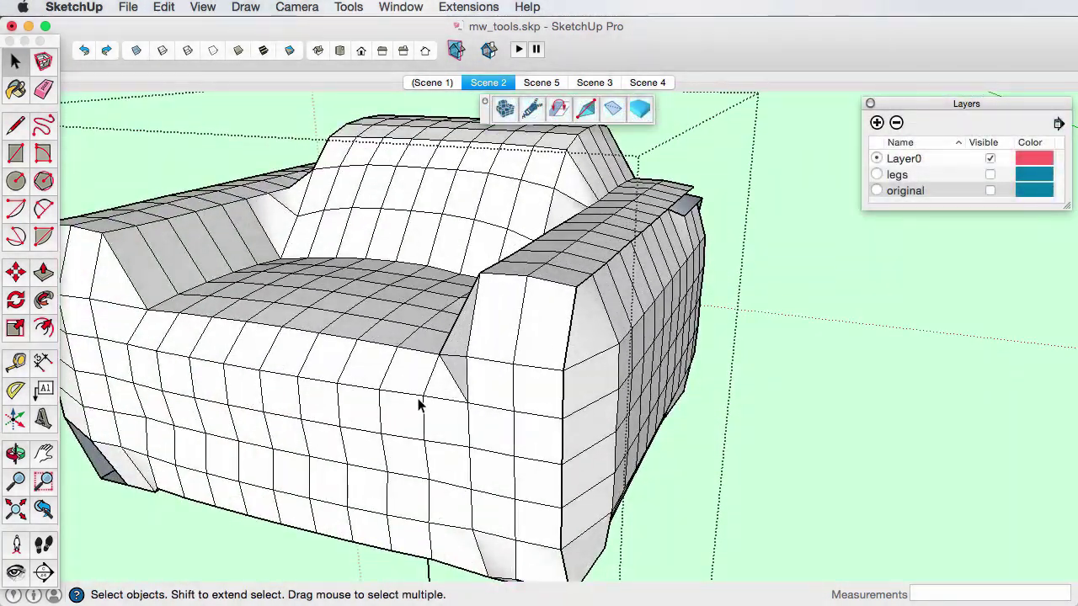
# Select the diagonal edge at the seat's front corner beside the armrest
pyautogui.moveTo(423, 392); pyautogui.dragTo(679, 335, button='middle')
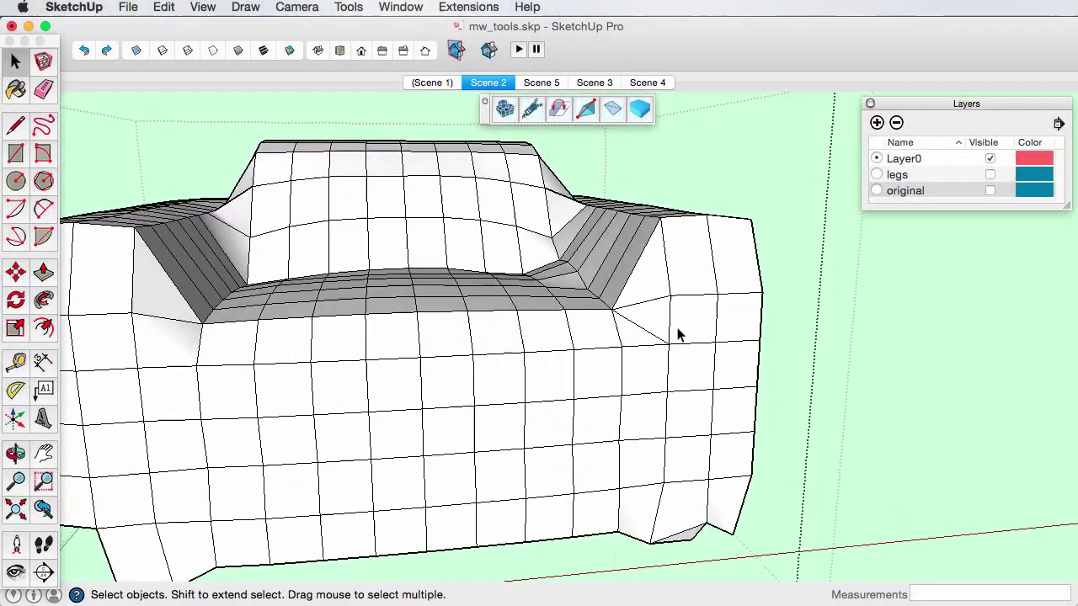
pyautogui.click(645, 331)
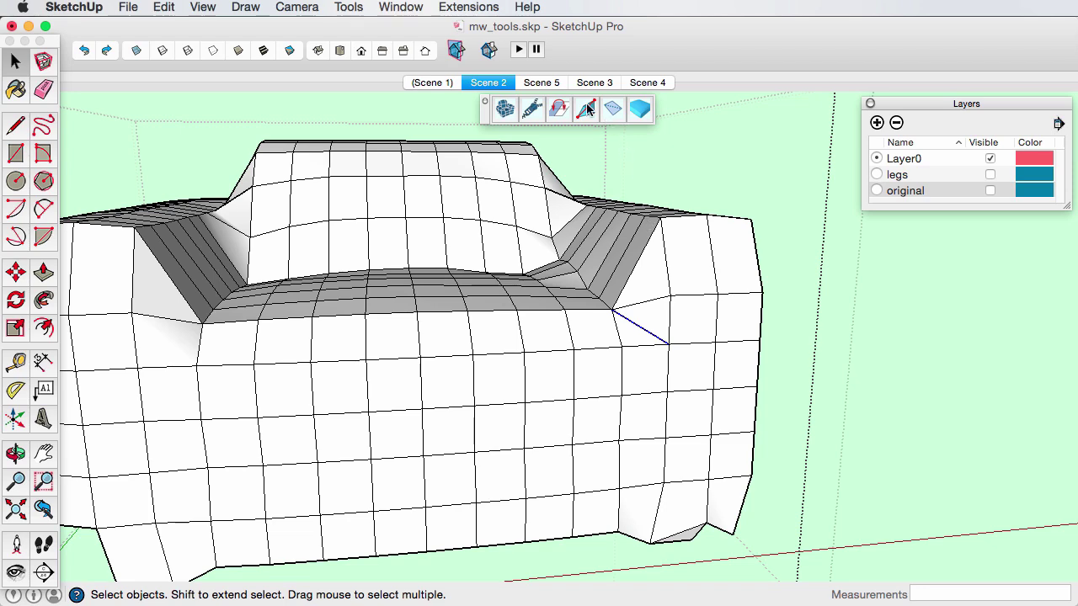
pyautogui.moveTo(691, 315)
pyautogui.mouseDown(button='middle')
pyautogui.moveTo(578, 348)
pyautogui.moveTo(510, 349)
pyautogui.mouseUp(button='middle')
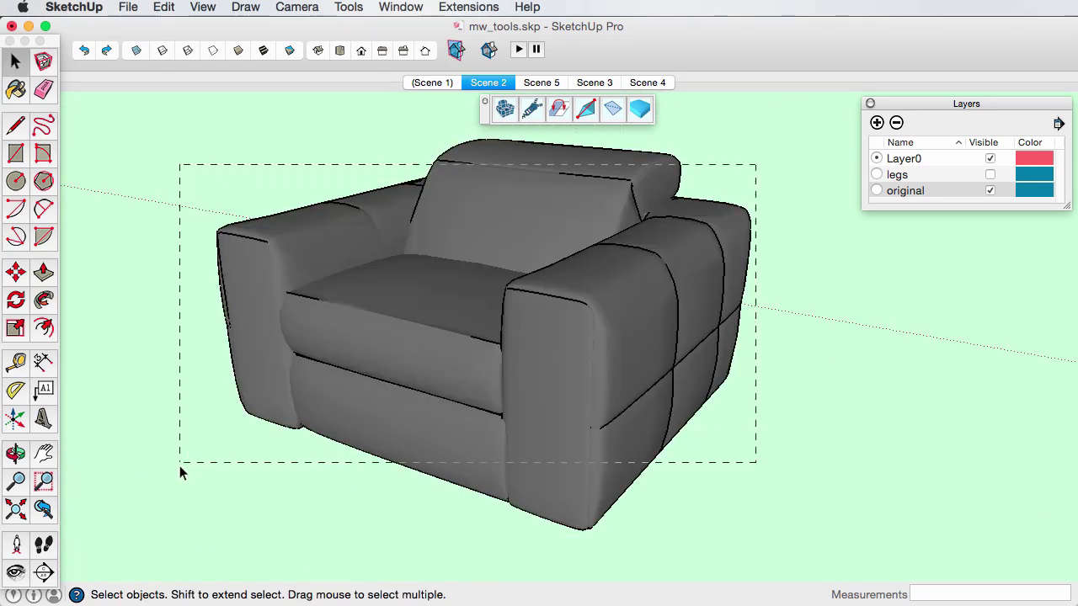
# Wrap the original grey armchair in a grid of size 2 using Front-Back projection with edge stitching set to no
pyautogui.moveTo(179, 465); pyautogui.dragTo(180, 466)
pyautogui.click(505, 109)
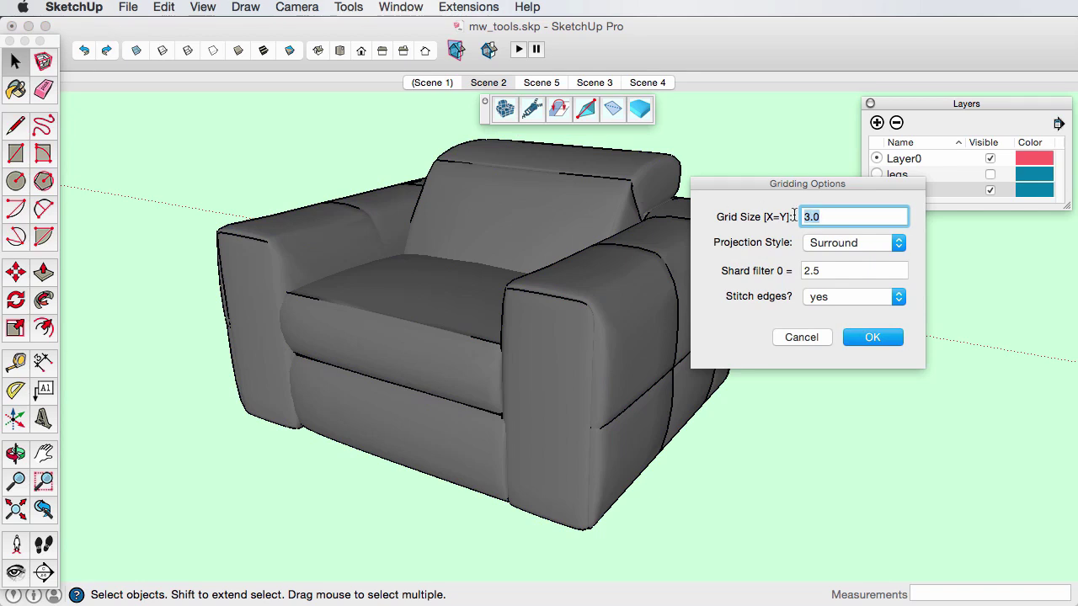
pyautogui.write('2')
pyautogui.click(899, 243)
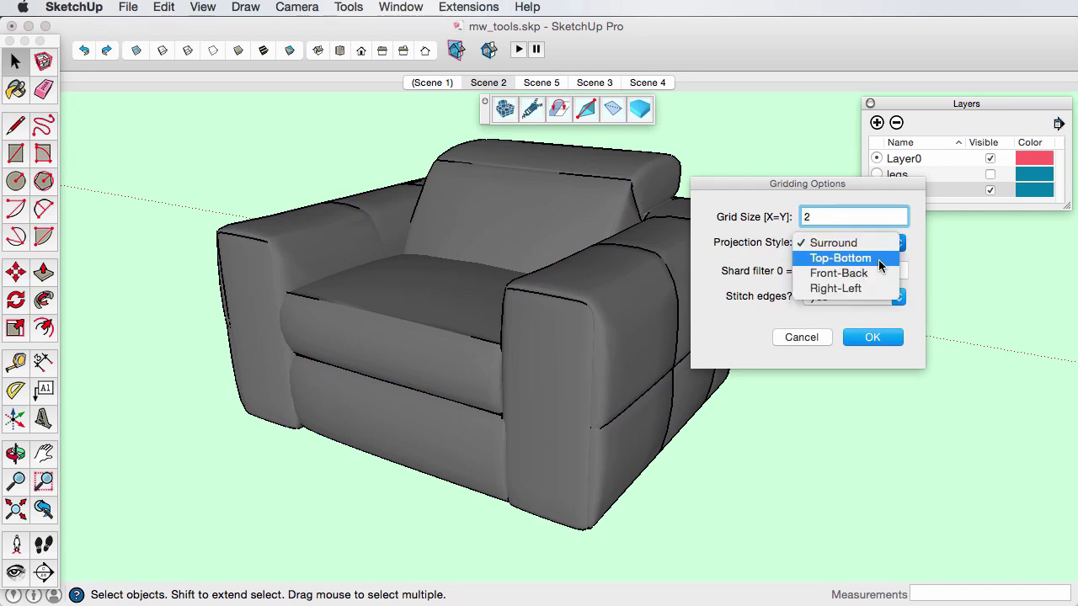
pyautogui.click(871, 273)
pyautogui.moveTo(827, 271); pyautogui.dragTo(796, 270)
pyautogui.click(840, 298)
pyautogui.click(853, 314)
pyautogui.click(867, 338)
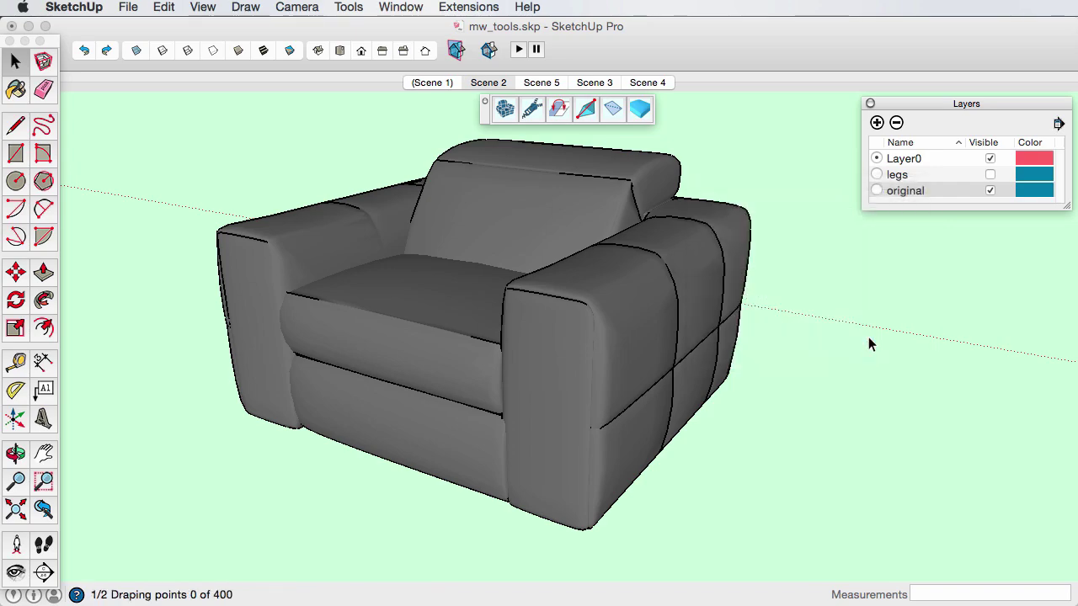
# Open the new grid's group and examine the separate front and back surfaces
pyautogui.doubleClick(505, 542)
pyautogui.moveTo(584, 371); pyautogui.dragTo(795, 362, button='middle')
pyautogui.moveTo(795, 361); pyautogui.dragTo(568, 373)
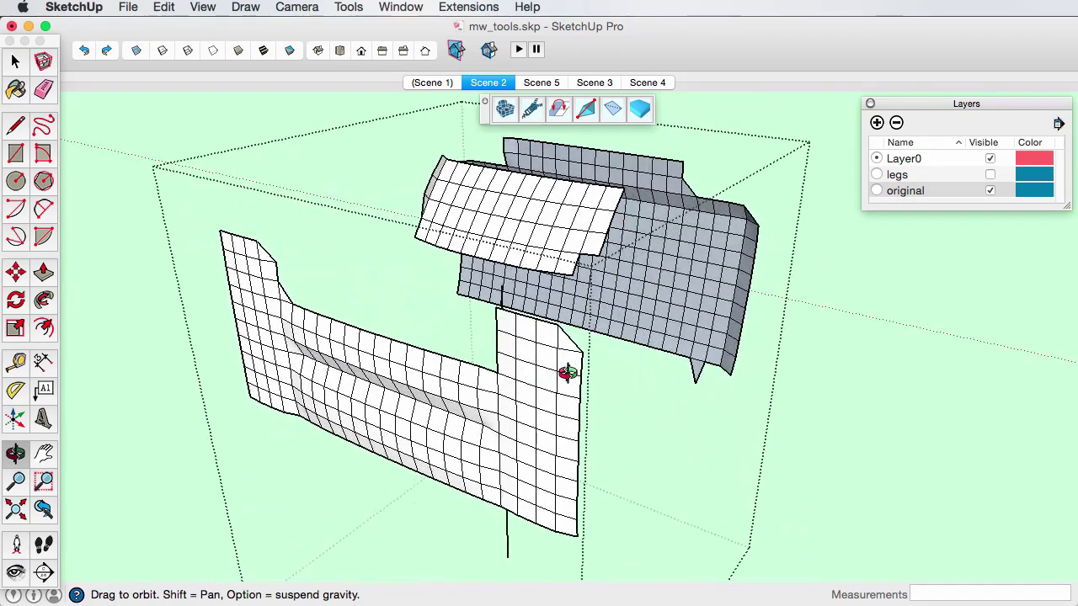
pyautogui.press('space')
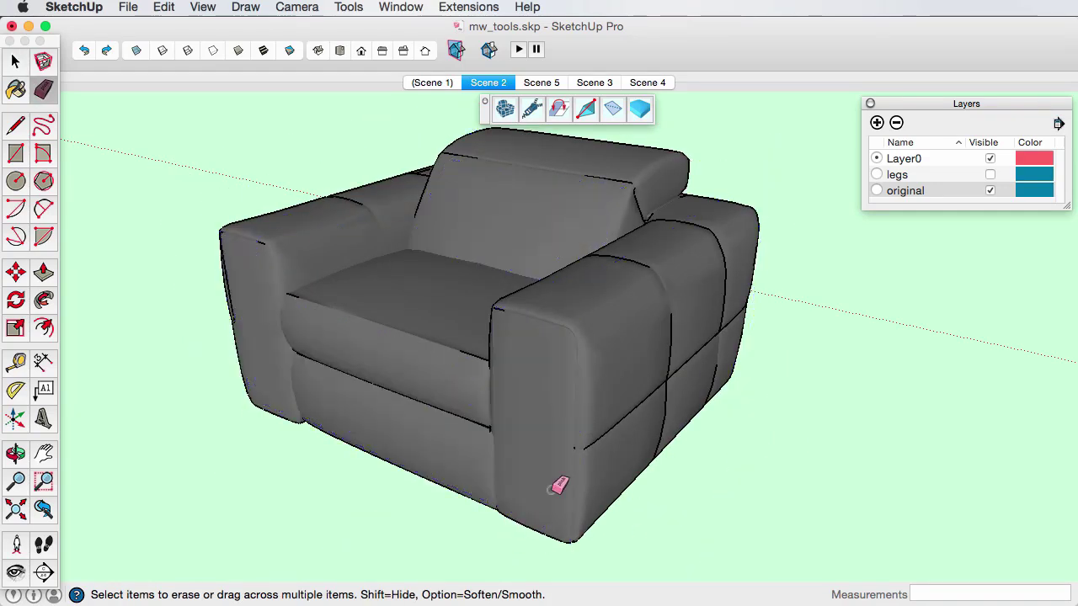
# Wrap the grey armchair again with grid size 2.0, Front-Back projection, shard filter 0 and edge stitching set to yes
pyautogui.press('space')
pyautogui.moveTo(765, 120); pyautogui.dragTo(173, 527)
pyautogui.click(505, 109)
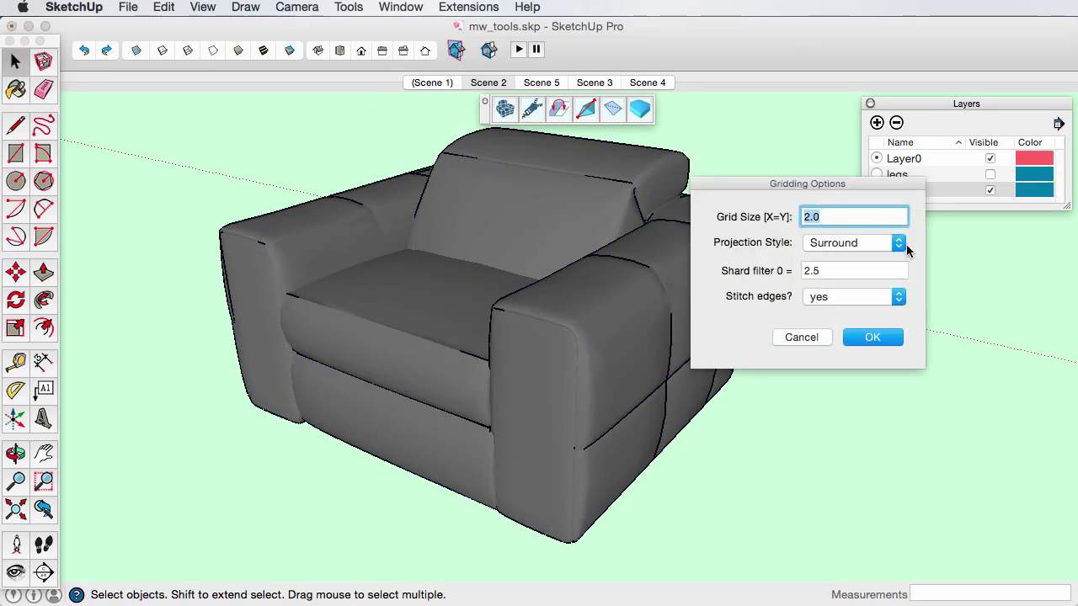
pyautogui.click(898, 243)
pyautogui.click(885, 270)
pyautogui.press('Tab')
pyautogui.write('0')
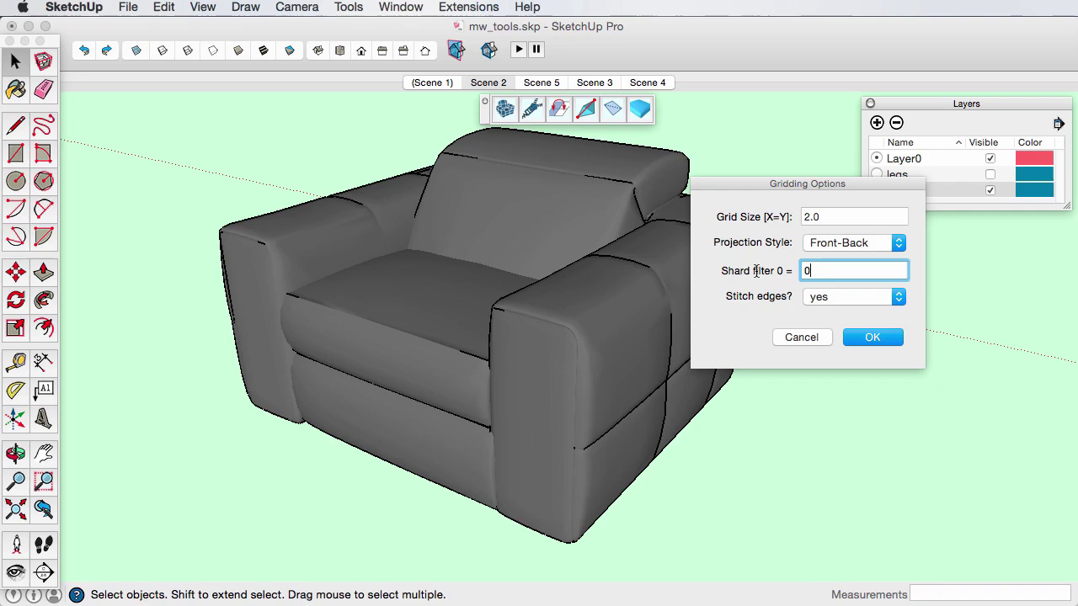
pyautogui.press('Return')
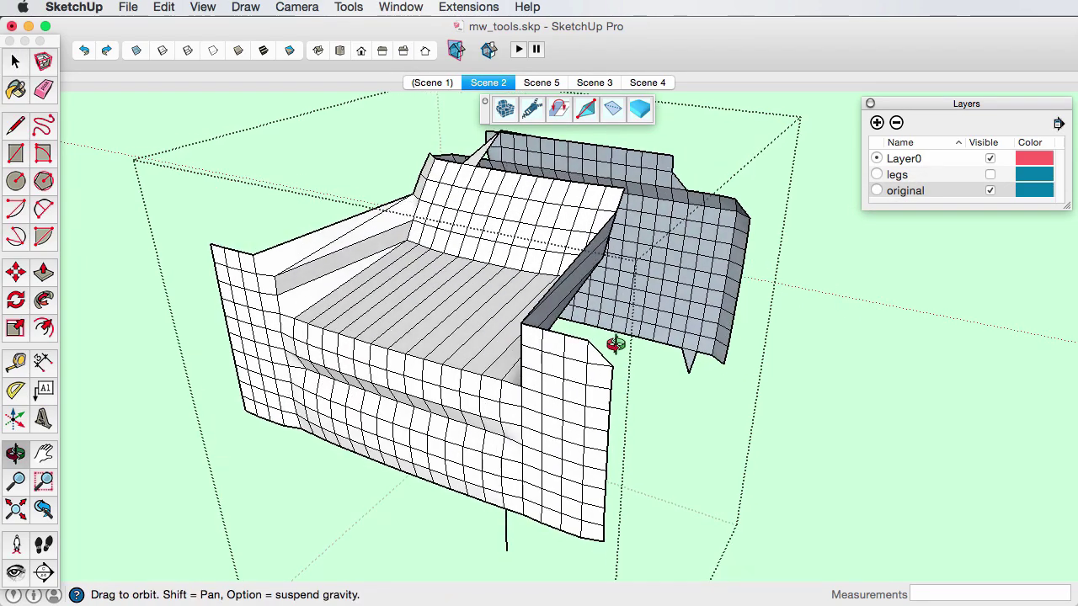
# Open the stitched grid and examine the faces linking the armrests, seat and backrest from several sides
pyautogui.moveTo(616, 344); pyautogui.dragTo(931, 370, button='middle')
pyautogui.doubleClick(650, 303)
pyautogui.moveTo(650, 303); pyautogui.dragTo(463, 345, button='middle')
pyautogui.click(366, 349)
pyautogui.moveTo(366, 348); pyautogui.dragTo(863, 331, button='middle')
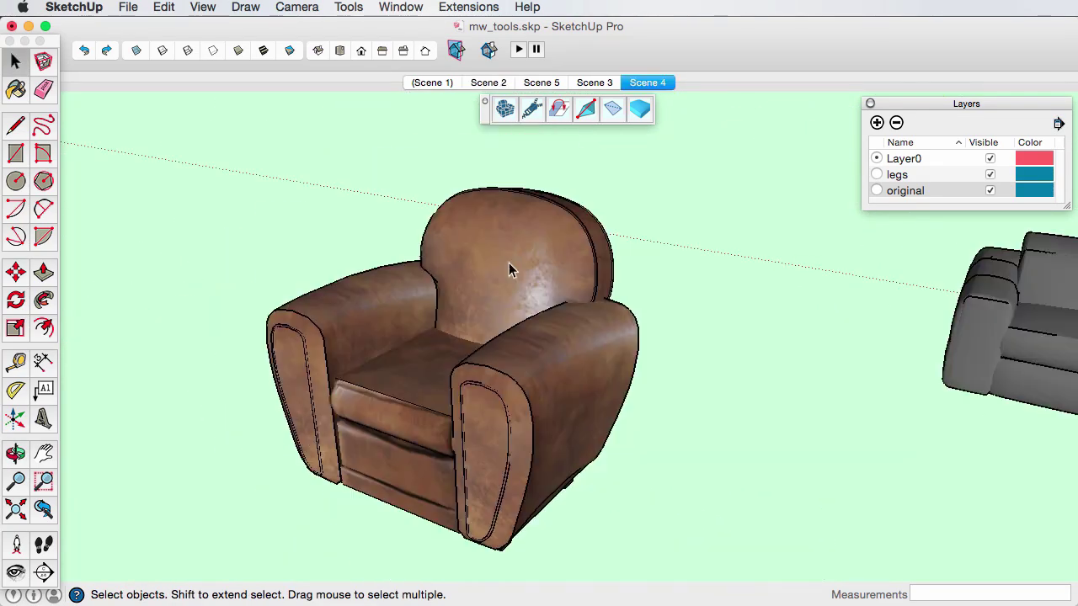
# Wrap the leather armchair with grid size -27, Surround projection, shard filter 2.5 and stitched edges, and hide the original layer
pyautogui.click(508, 264)
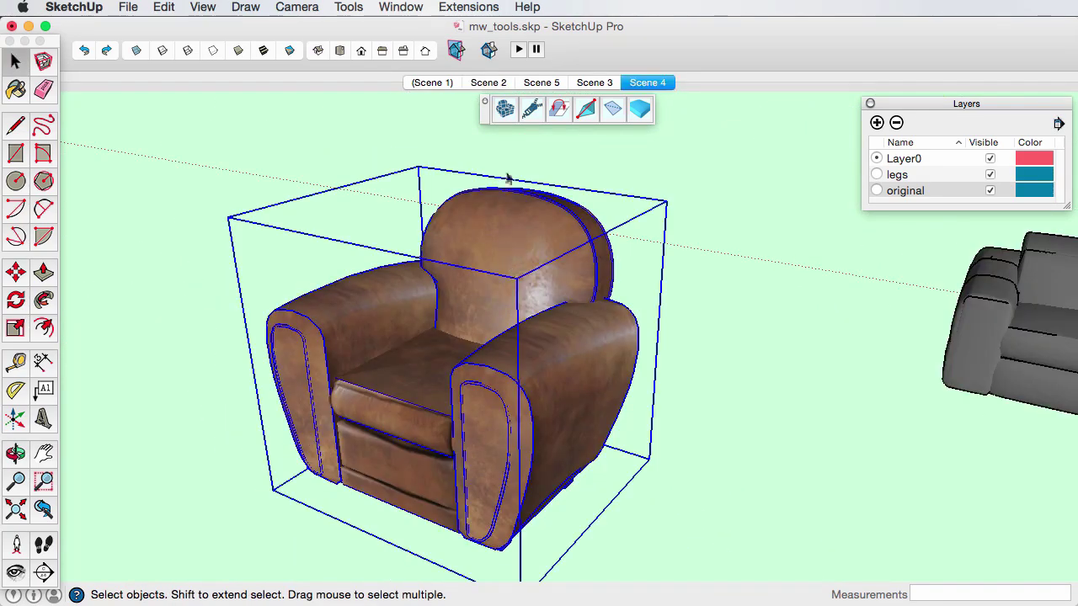
pyautogui.click(505, 109)
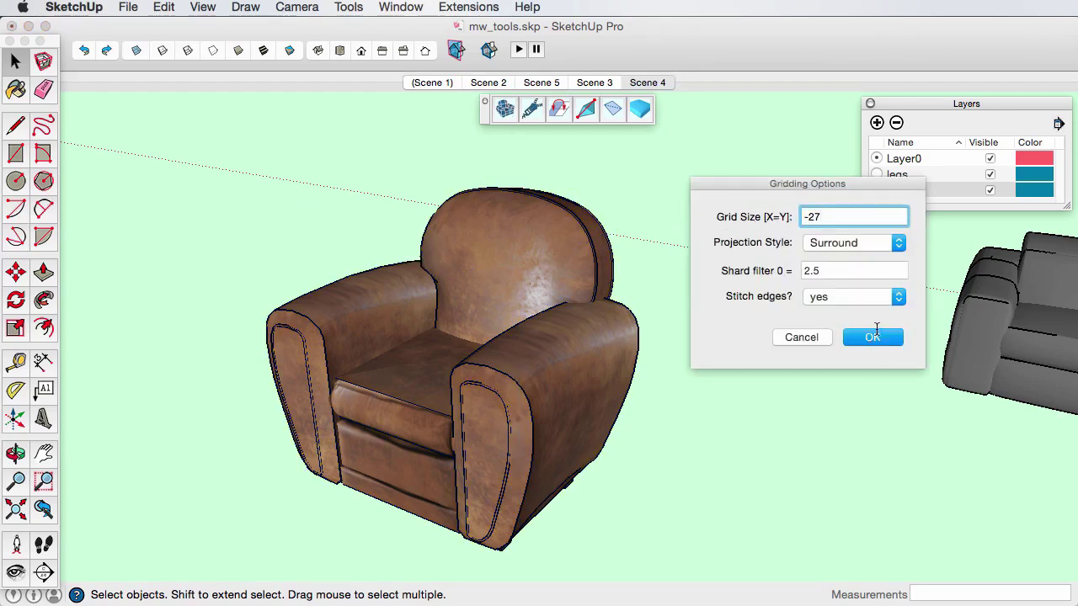
pyautogui.click(873, 337)
pyautogui.click(990, 190)
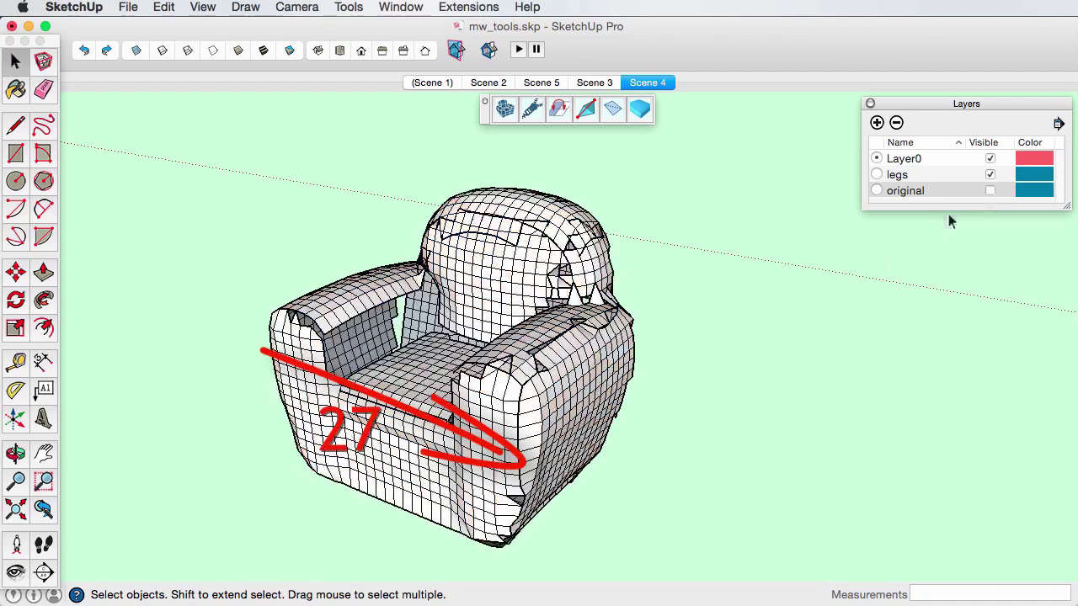
# Group the leather armchair's front grid and top grid together, where they overlap along the seat's front
pyautogui.moveTo(472, 470); pyautogui.dragTo(565, 426, button='middle')
pyautogui.scroll(5, 433, 361)
pyautogui.moveTo(433, 360); pyautogui.dragTo(760, 409, button='middle')
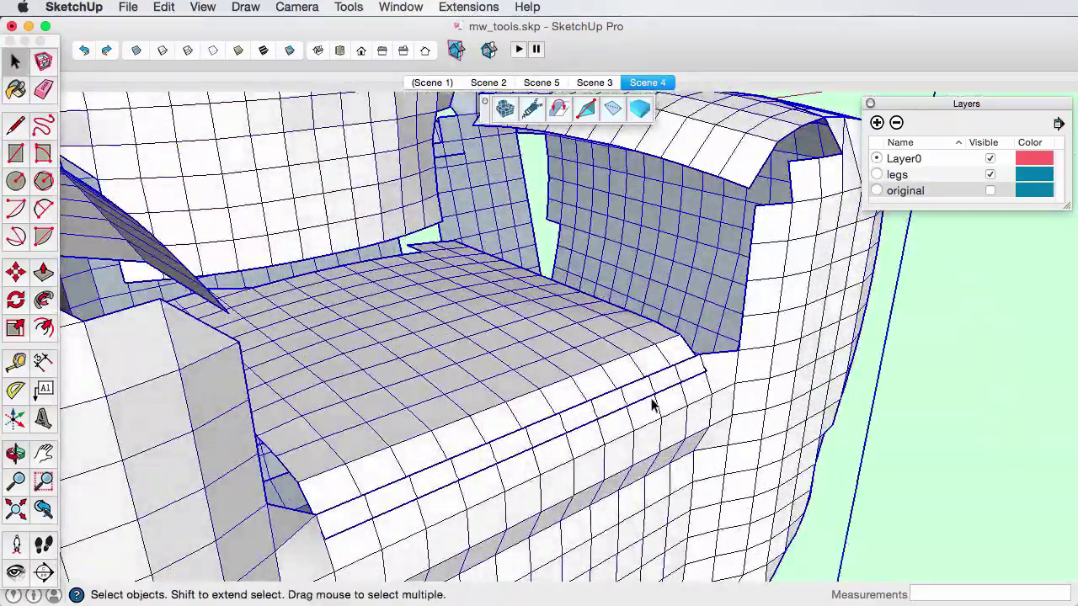
pyautogui.scroll(-4, 660, 404)
pyautogui.moveTo(659, 404); pyautogui.dragTo(548, 354, button='middle')
pyautogui.click(548, 354)
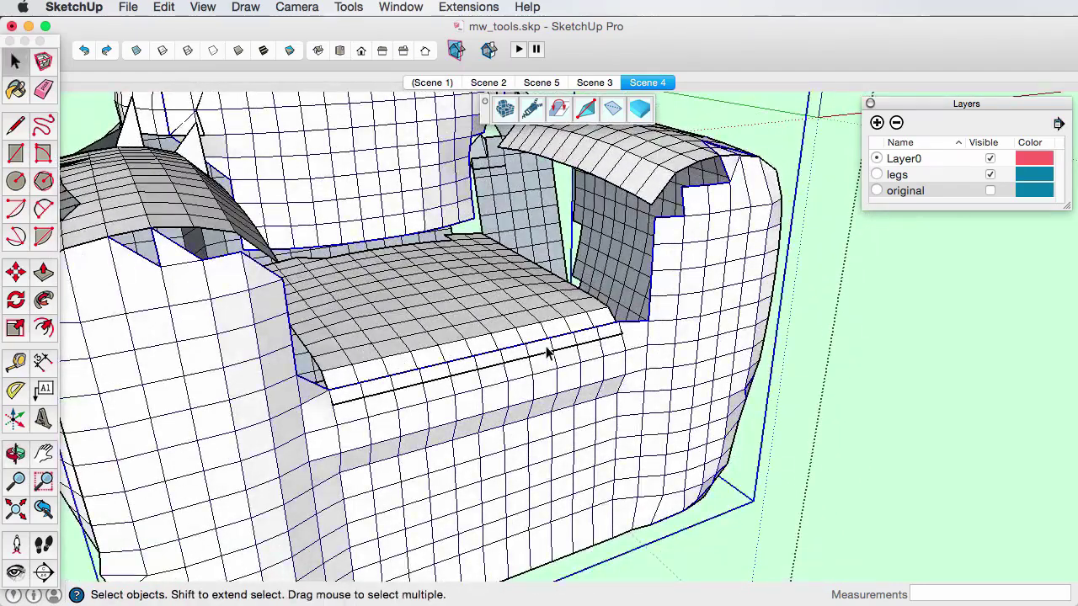
pyautogui.rightClick(514, 328)
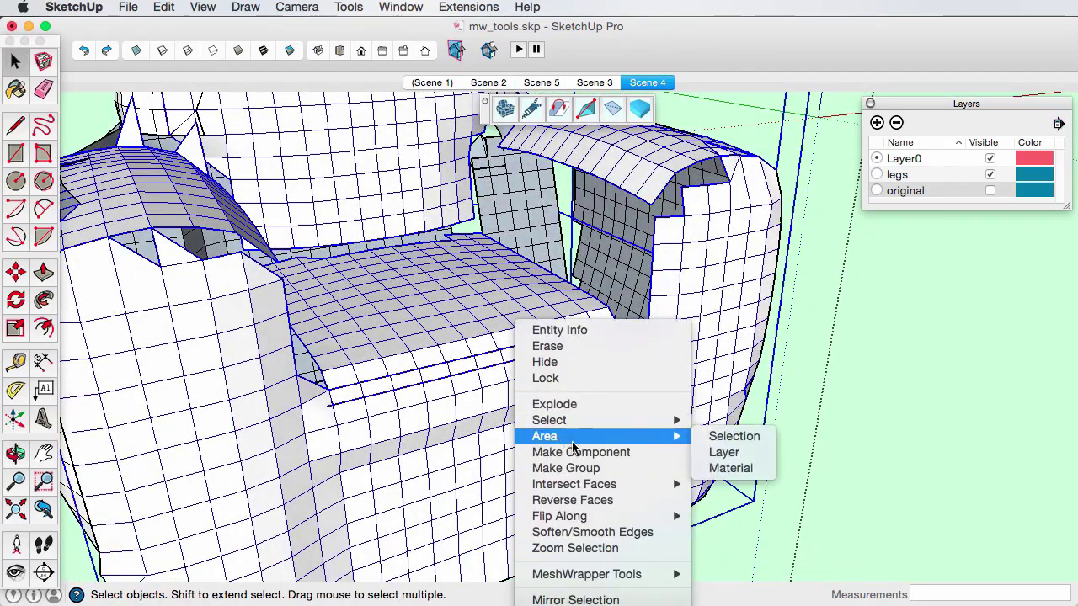
pyautogui.click(560, 468)
# Open the combined group and delete the top grid's front row of faces overlapping the front grid at the seat
pyautogui.doubleClick(526, 381)
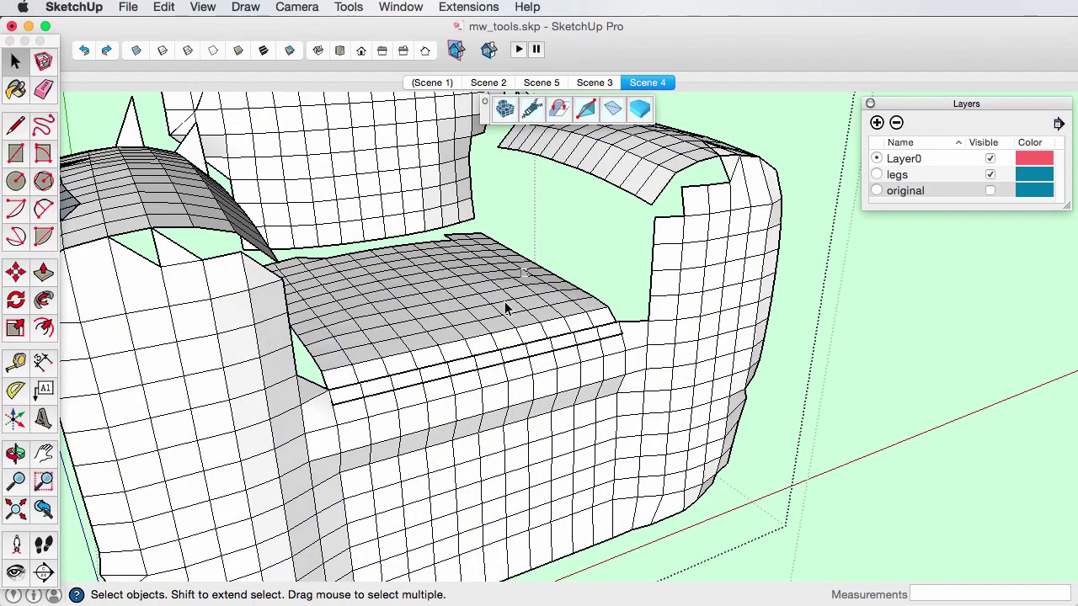
pyautogui.doubleClick(469, 308)
pyautogui.moveTo(645, 341); pyautogui.dragTo(682, 354, button='middle')
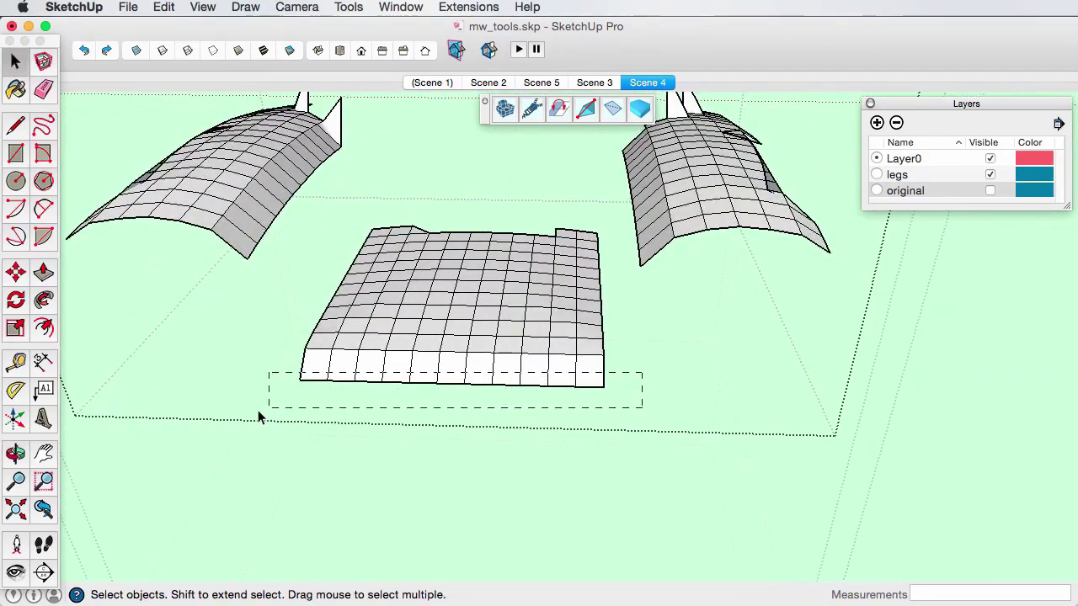
pyautogui.press('Delete')
# Select the front and top grids inside the combined group and explode them into loose geometry
pyautogui.press('super+z')
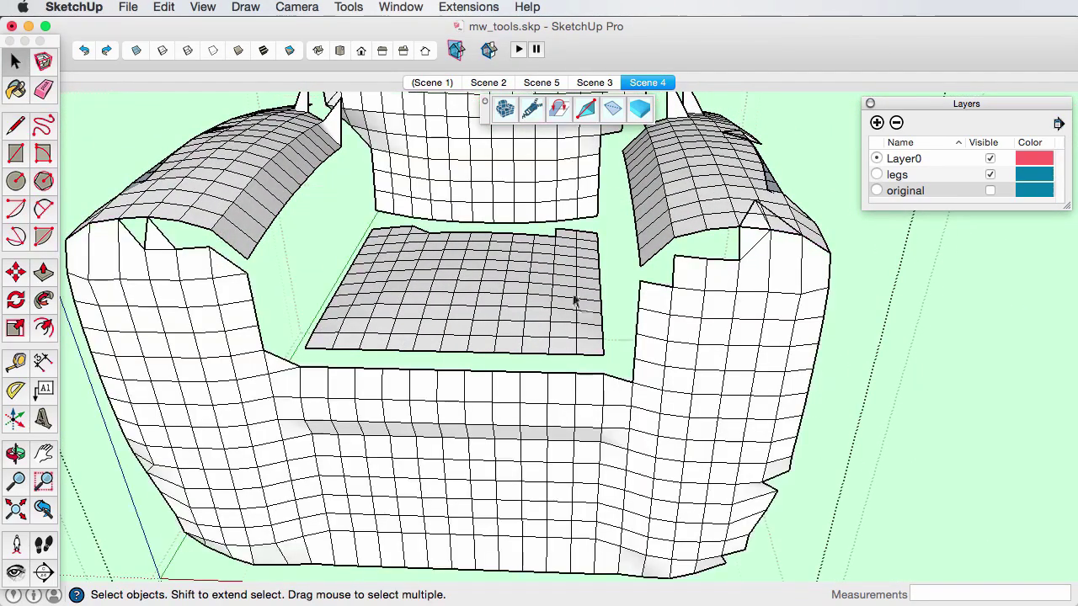
pyautogui.rightClick(531, 410)
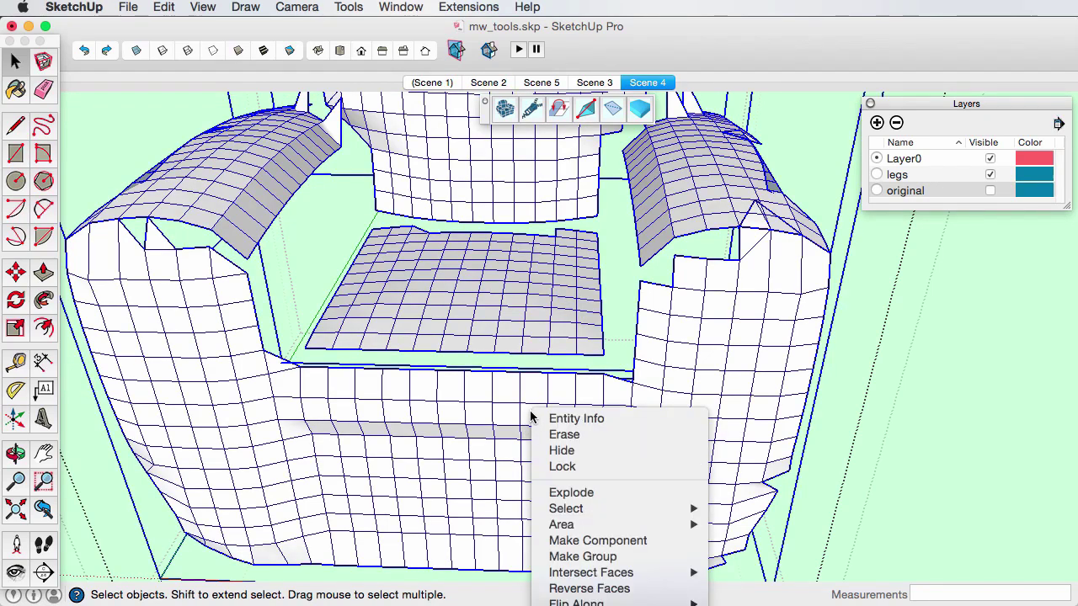
pyautogui.click(653, 493)
pyautogui.click(317, 288)
# Close the seat's first front corner with connecting edges, including a diagonal about 2 1/2" and an edge about 1 9/16" long
pyautogui.press('l')
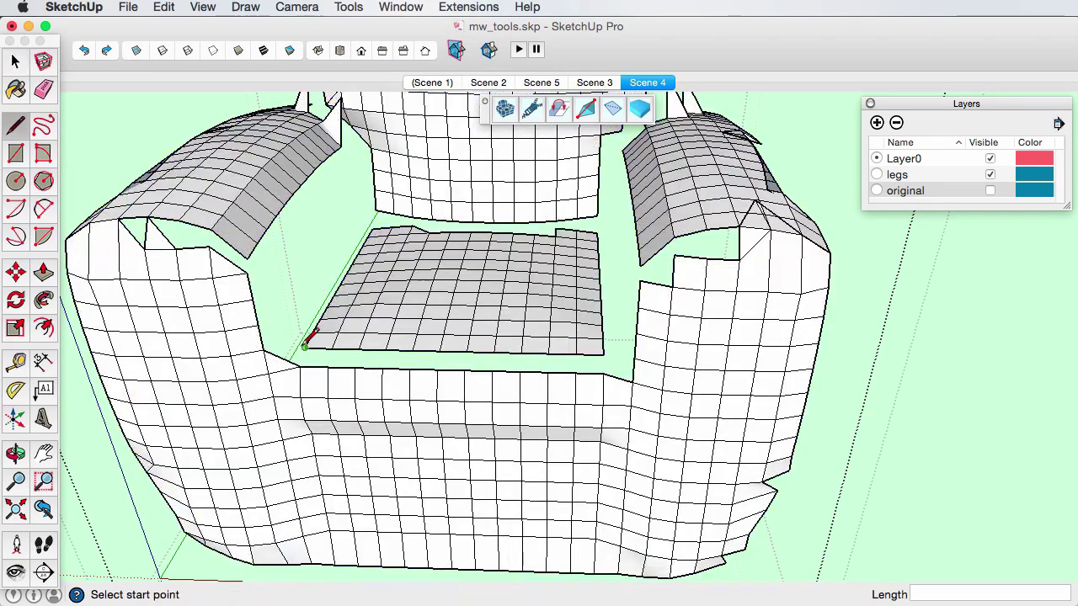
pyautogui.click(305, 347)
pyautogui.click(333, 347)
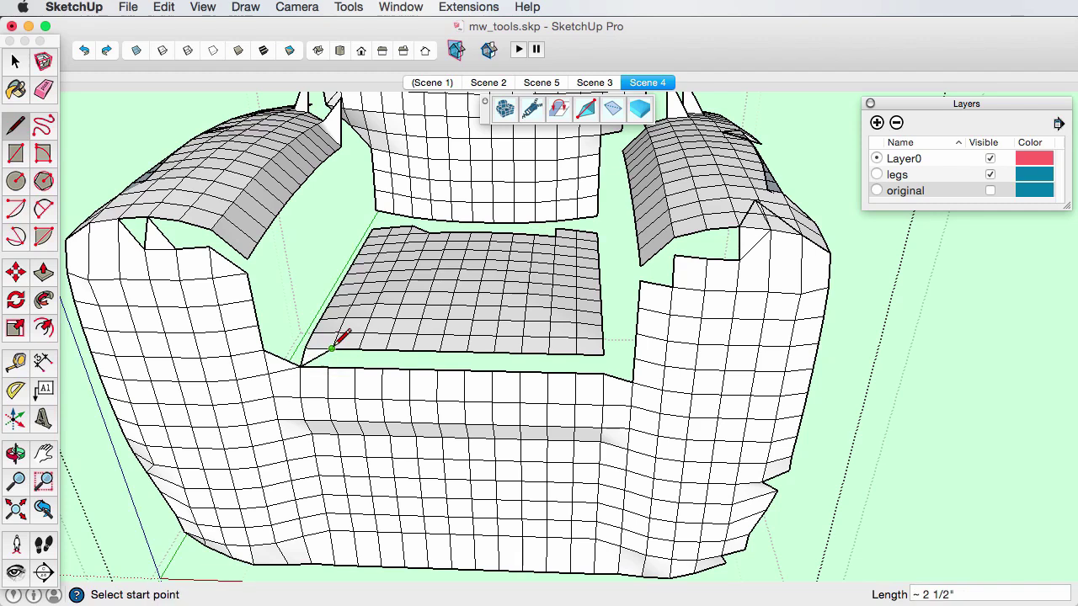
pyautogui.click(333, 349)
pyautogui.click(328, 367)
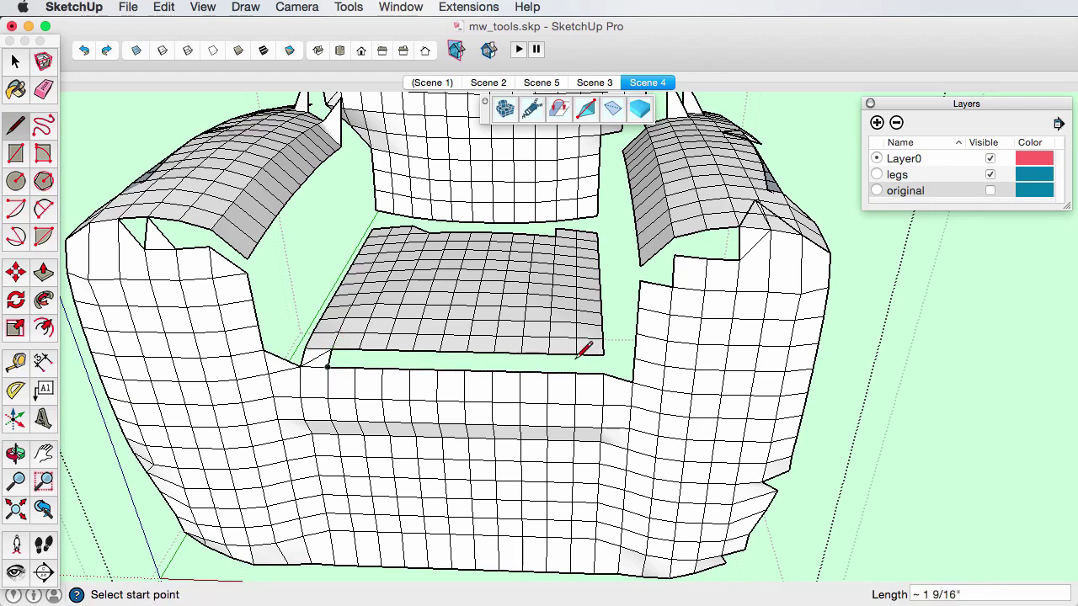
# Draw two edges about 1 9/16" long closing the seat's opposite front corner, and delete the long face between the corners
pyautogui.click(603, 353)
pyautogui.click(603, 376)
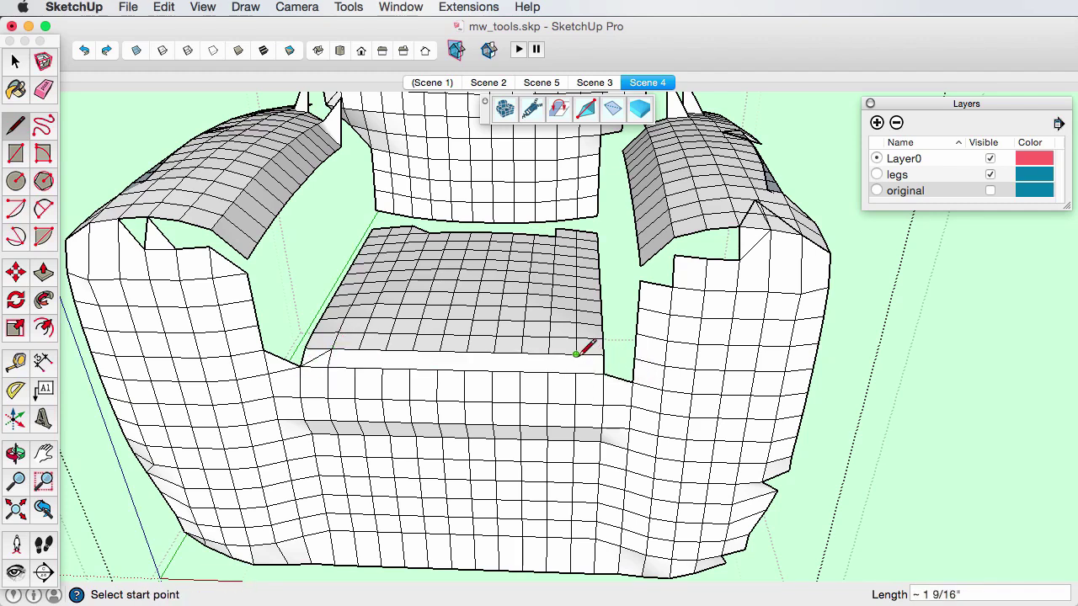
pyautogui.click(576, 354)
pyautogui.click(576, 374)
pyautogui.press('space')
pyautogui.press('Delete')
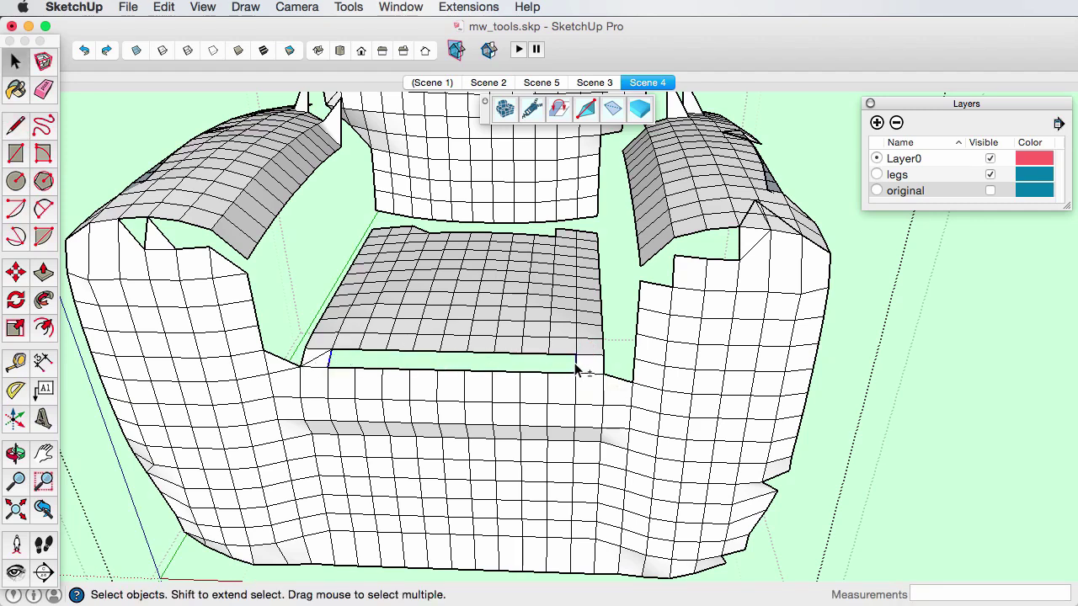
# Fill the remaining gap along the seat's front with a quad strip between the two end edges, and explode the strip
pyautogui.click(531, 109)
pyautogui.moveTo(435, 337); pyautogui.dragTo(779, 358, button='middle')
pyautogui.click(783, 354)
pyautogui.rightClick(787, 348)
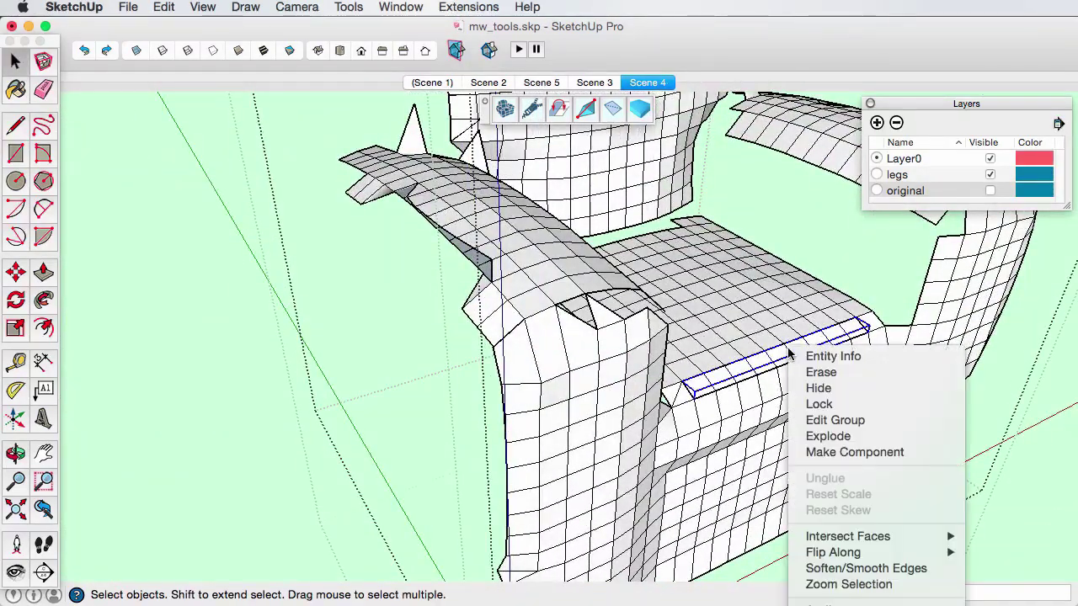
pyautogui.click(840, 435)
pyautogui.click(876, 313)
pyautogui.moveTo(818, 353); pyautogui.dragTo(640, 349, button='middle')
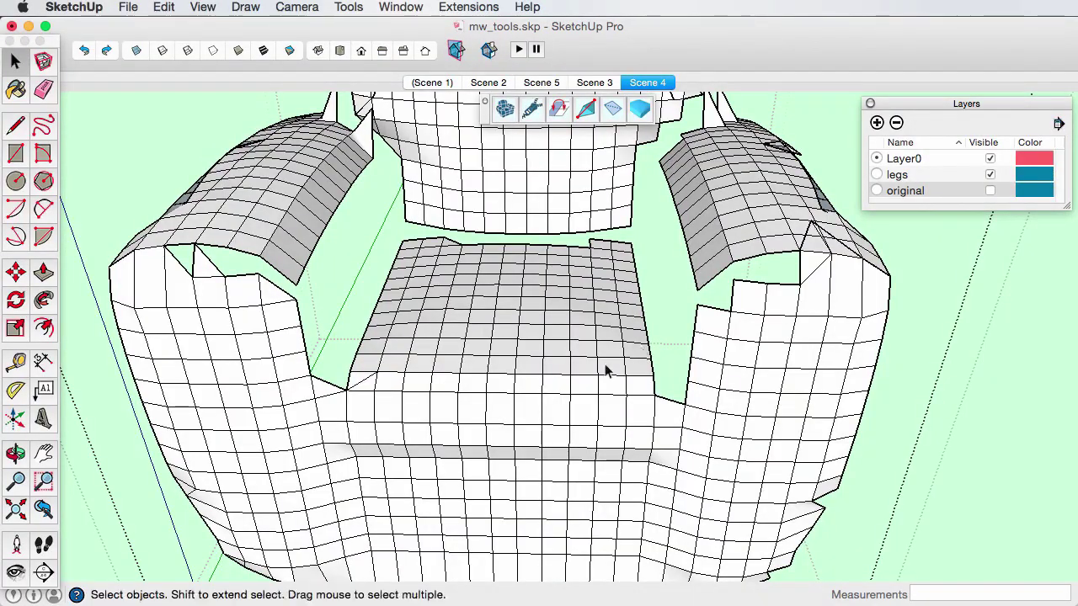
# Open the arm's grid group and erase the stray edges at the end of the gap along the top grid's outer border
pyautogui.click(647, 83)
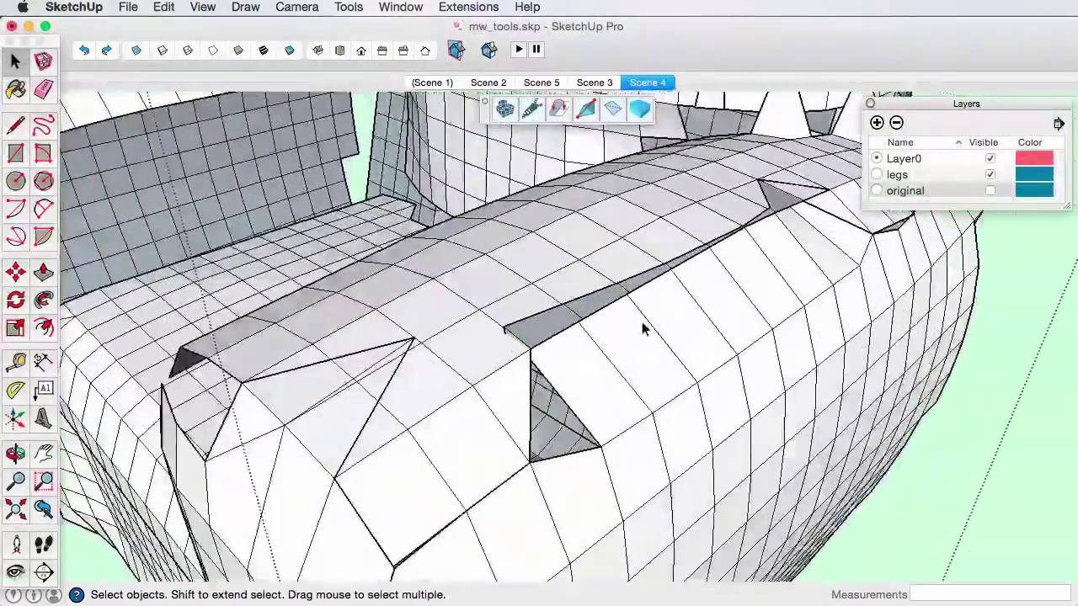
pyautogui.moveTo(642, 322)
pyautogui.mouseDown(button='middle')
pyautogui.moveTo(773, 196)
pyautogui.moveTo(806, 194)
pyautogui.moveTo(643, 322)
pyautogui.mouseUp(button='middle')
pyautogui.doubleClick(552, 339)
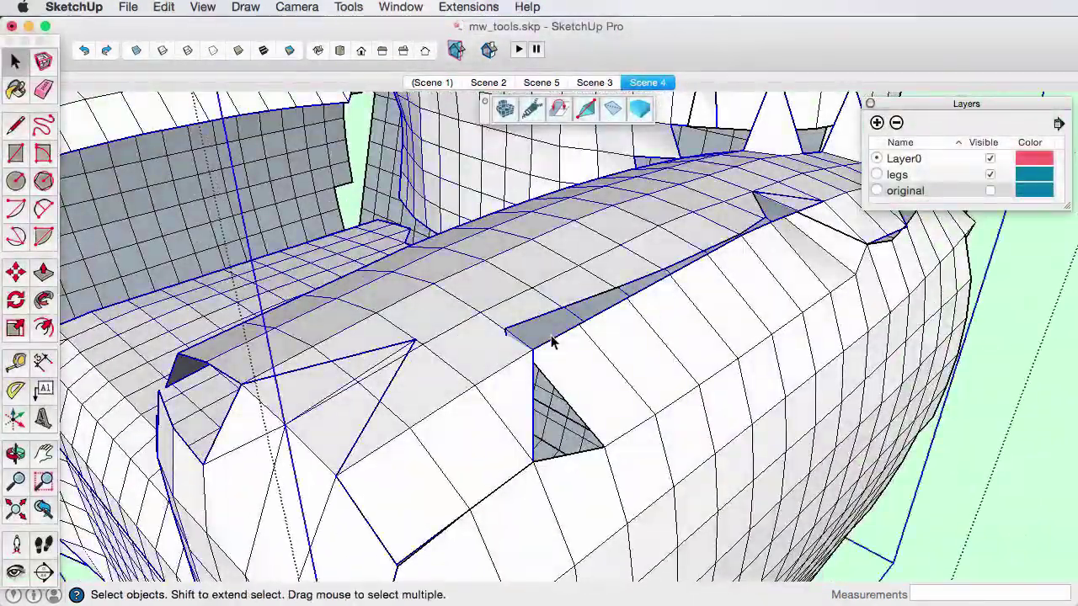
pyautogui.moveTo(547, 331); pyautogui.dragTo(592, 336, button='middle')
pyautogui.press('e')
pyautogui.scroll(6, 514, 326)
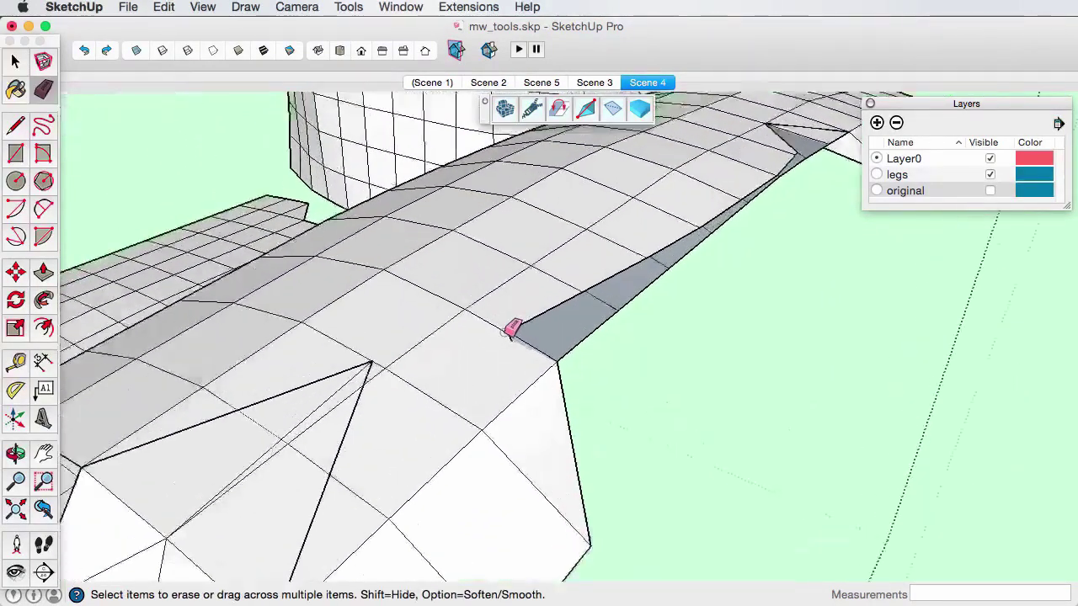
pyautogui.click(521, 327)
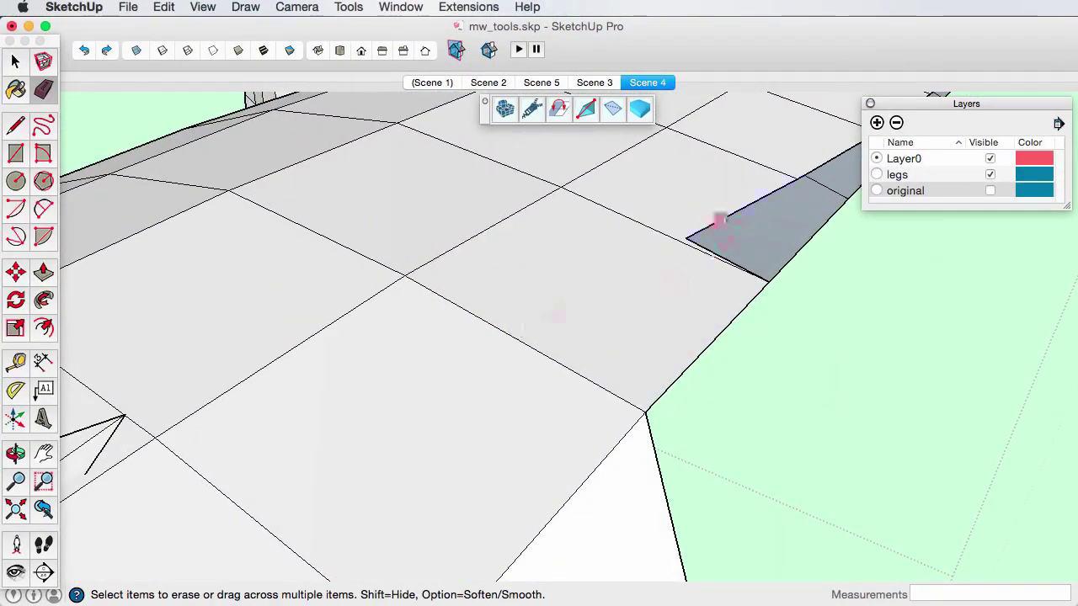
pyautogui.click(698, 234)
pyautogui.moveTo(814, 169)
pyautogui.mouseDown(button='middle')
pyautogui.moveTo(770, 228)
pyautogui.moveTo(606, 253)
pyautogui.moveTo(552, 320)
pyautogui.mouseUp(button='middle')
pyautogui.press('space')
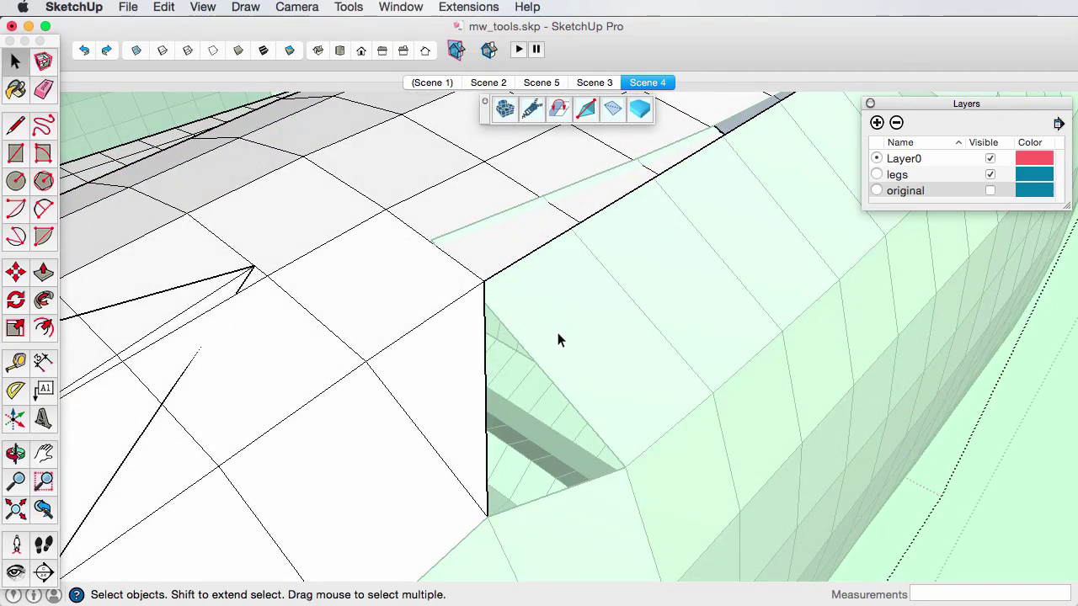
# Edit the arm's outer side grid and move its first two upper border vertices, about 1 1/16" and 3/4", onto the top grid's edge
pyautogui.click(559, 333)
pyautogui.doubleClick(571, 330)
pyautogui.press('m')
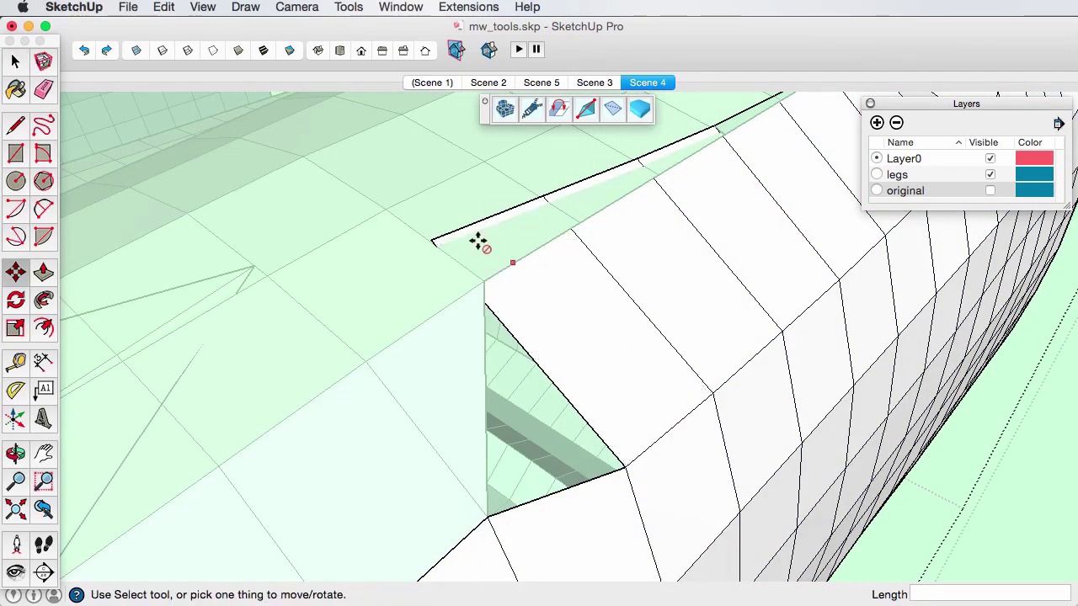
pyautogui.click(432, 241)
pyautogui.click(482, 282)
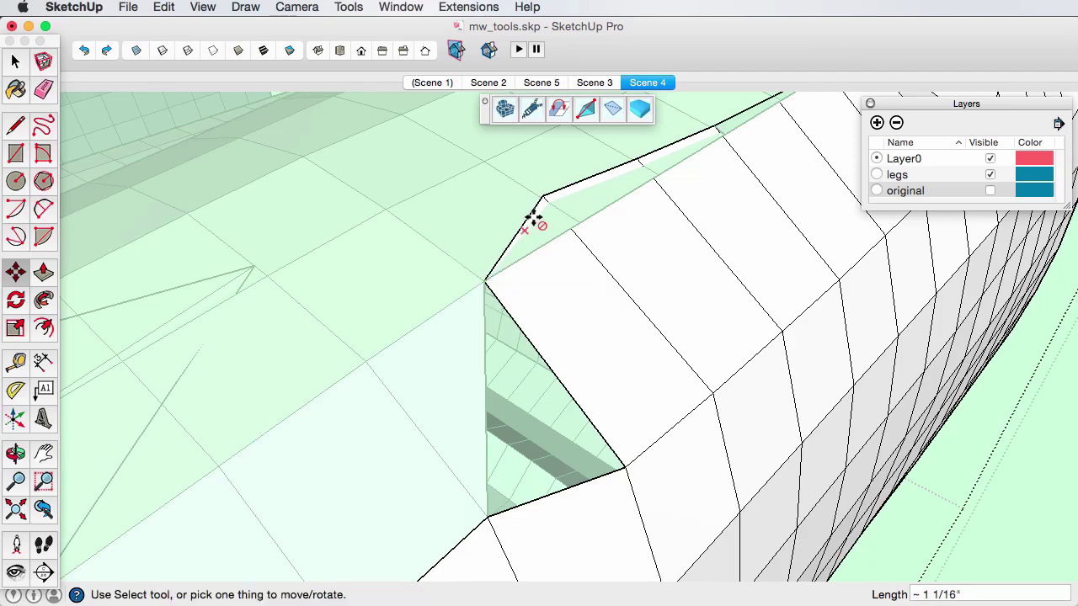
pyautogui.click(543, 196)
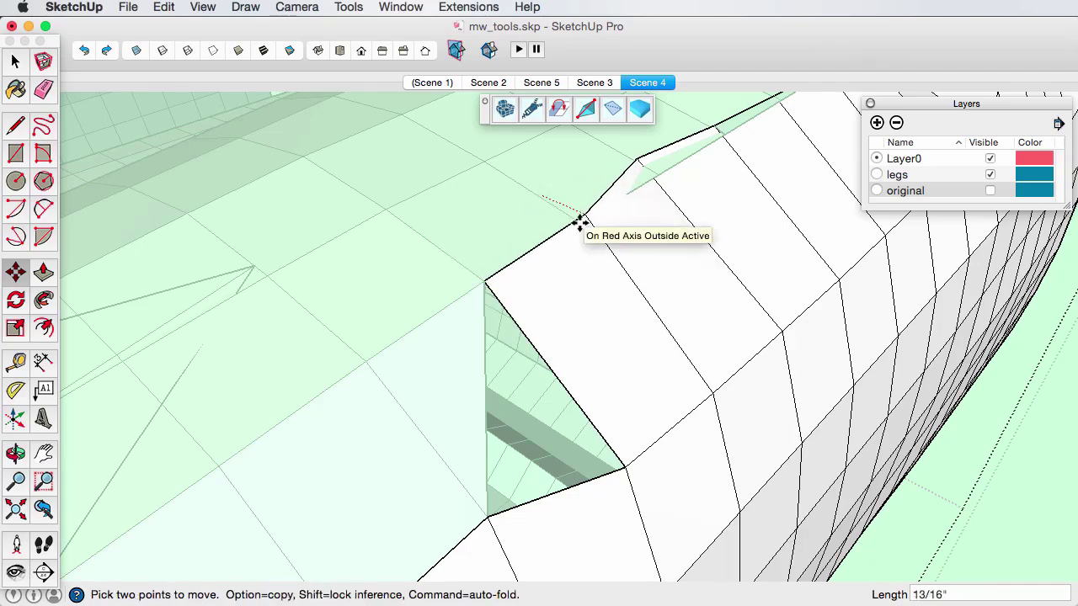
pyautogui.press('x')
pyautogui.click(579, 222)
pyautogui.press('x')
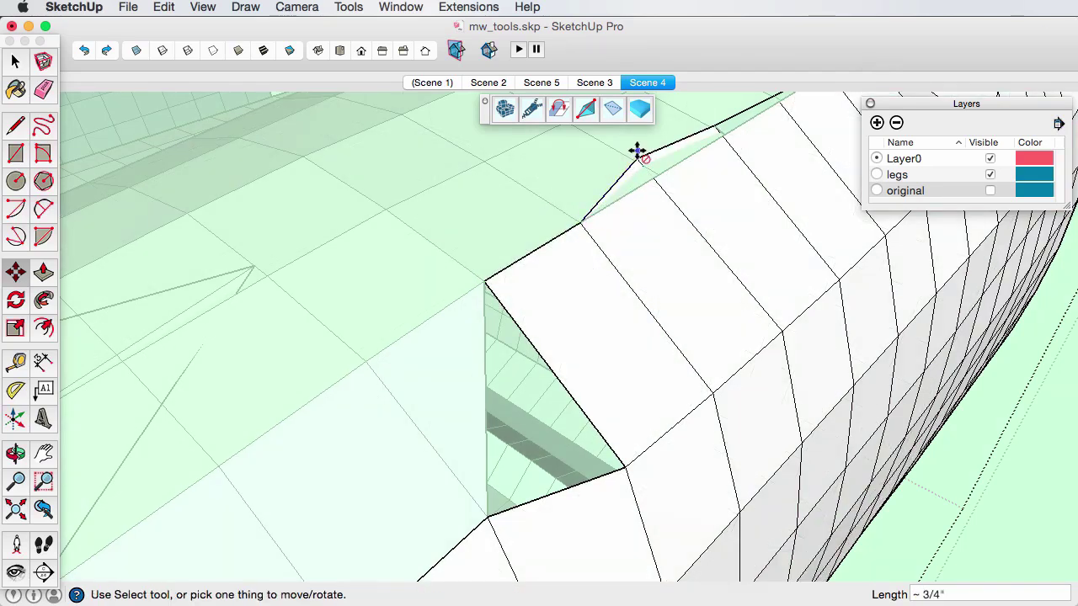
# Move the next two border vertices of the side grid, about 7/16" and 1/4", onto the top grid's edge using X-ray view
pyautogui.click(638, 153)
pyautogui.press('x')
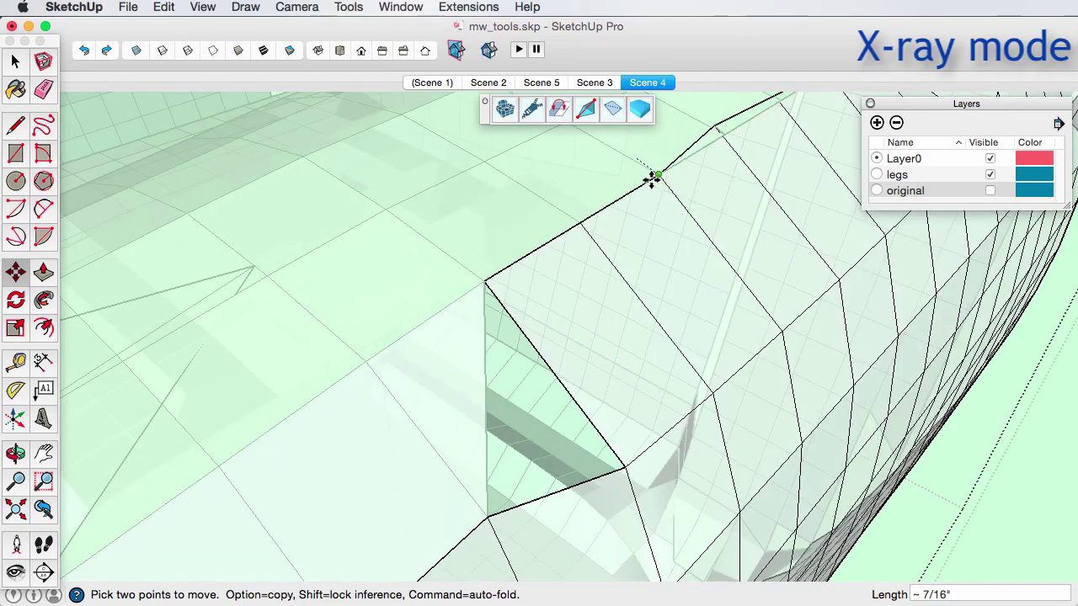
pyautogui.click(654, 178)
pyautogui.click(714, 124)
pyautogui.click(724, 138)
pyautogui.press('x')
pyautogui.scroll(-3, 725, 173)
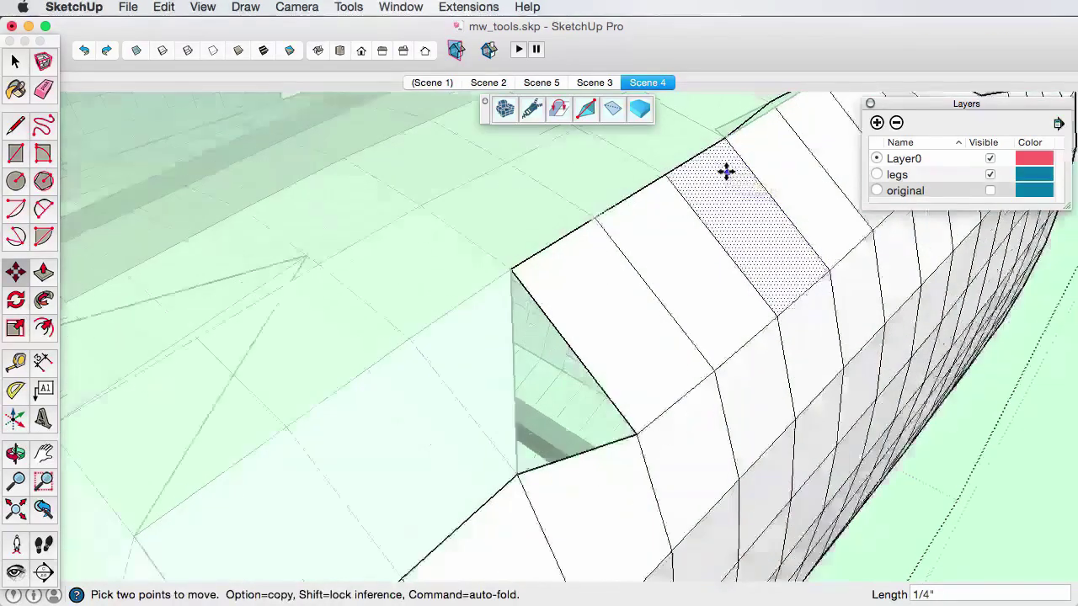
# Draw an edge about 3 1/16" long that closes the triangular gap at the side grid's front upper corner
pyautogui.moveTo(688, 197); pyautogui.dragTo(534, 281, button='middle')
pyautogui.press('l')
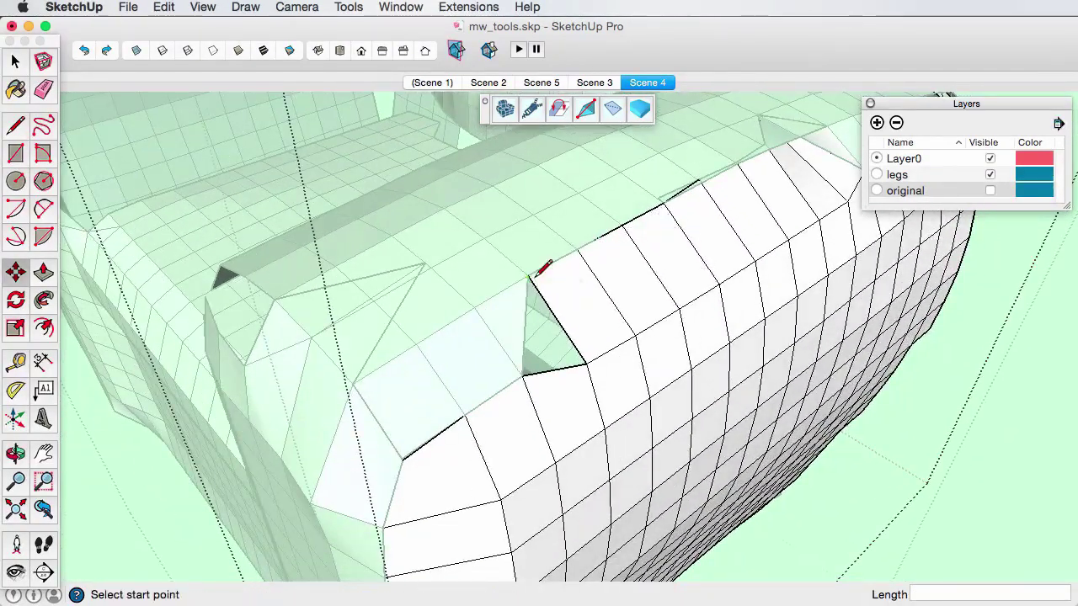
pyautogui.click(527, 275)
pyautogui.click(523, 374)
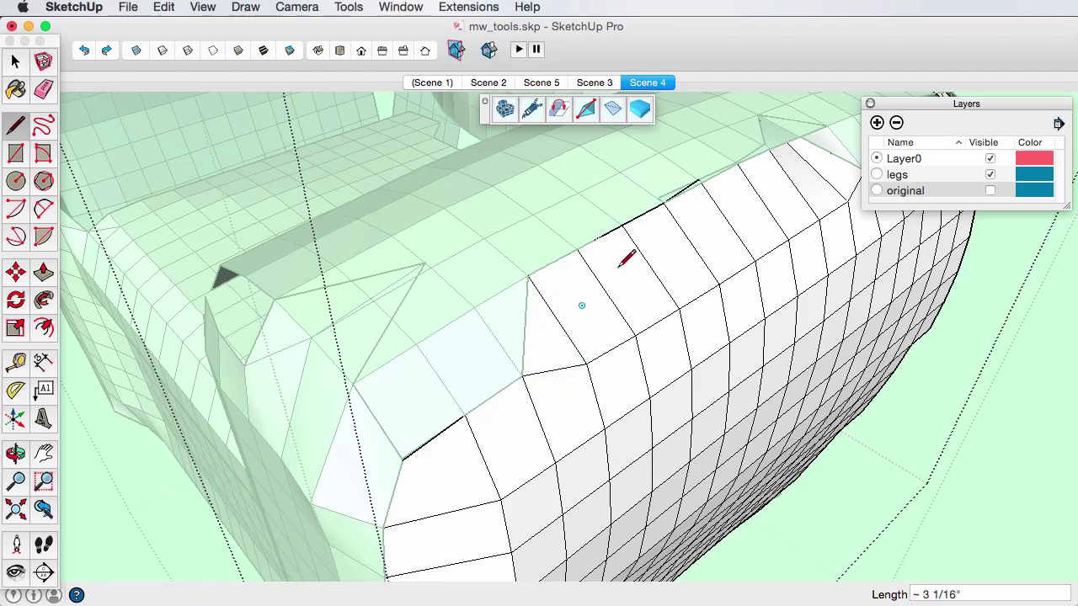
pyautogui.press('space')
pyautogui.press('x')
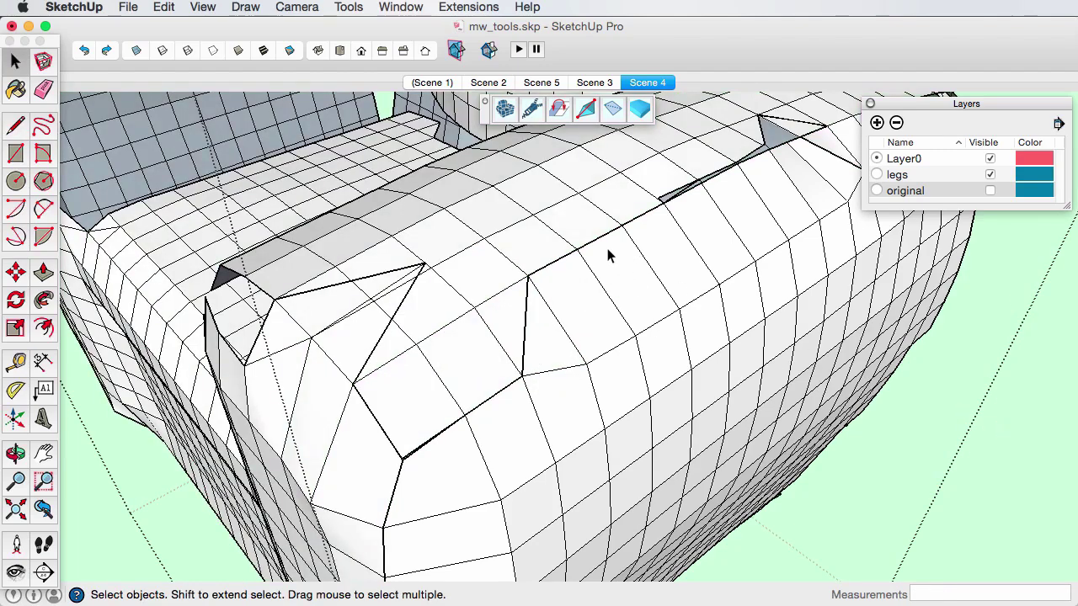
pyautogui.press('x')
# Erase the stray long diagonal edges lying over the grid near the arm's front top
pyautogui.click(398, 283)
pyautogui.press('e')
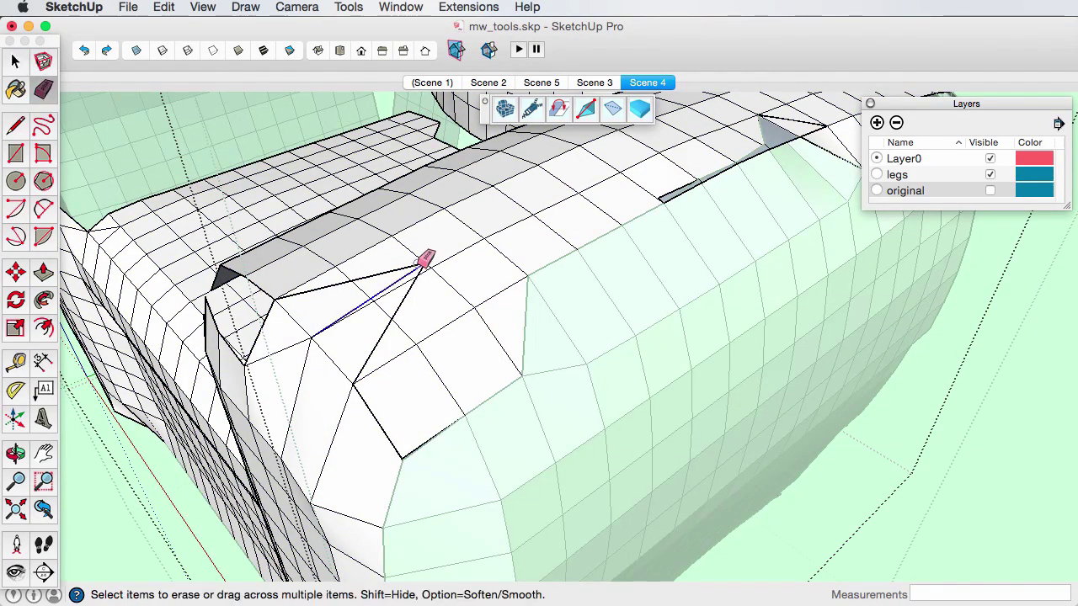
pyautogui.click(416, 267)
pyautogui.click(420, 270)
pyautogui.press('space')
# Move the arm grid's loose corner vertex about 1/16" onto the neighbouring side grid's corner
pyautogui.moveTo(344, 373)
pyautogui.mouseDown(button='middle')
pyautogui.moveTo(435, 348)
pyautogui.moveTo(517, 433)
pyautogui.moveTo(522, 281)
pyautogui.moveTo(429, 300)
pyautogui.moveTo(436, 308)
pyautogui.mouseUp(button='middle')
pyautogui.scroll(3, 521, 435)
pyautogui.press('m')
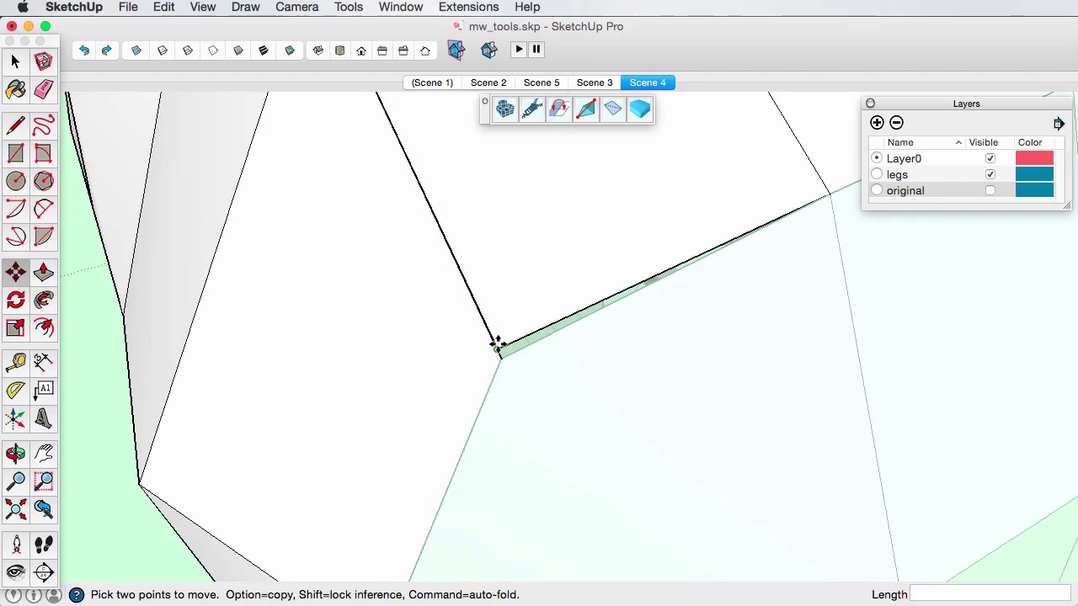
pyautogui.click(499, 355)
pyautogui.click(501, 362)
pyautogui.scroll(-5, 502, 362)
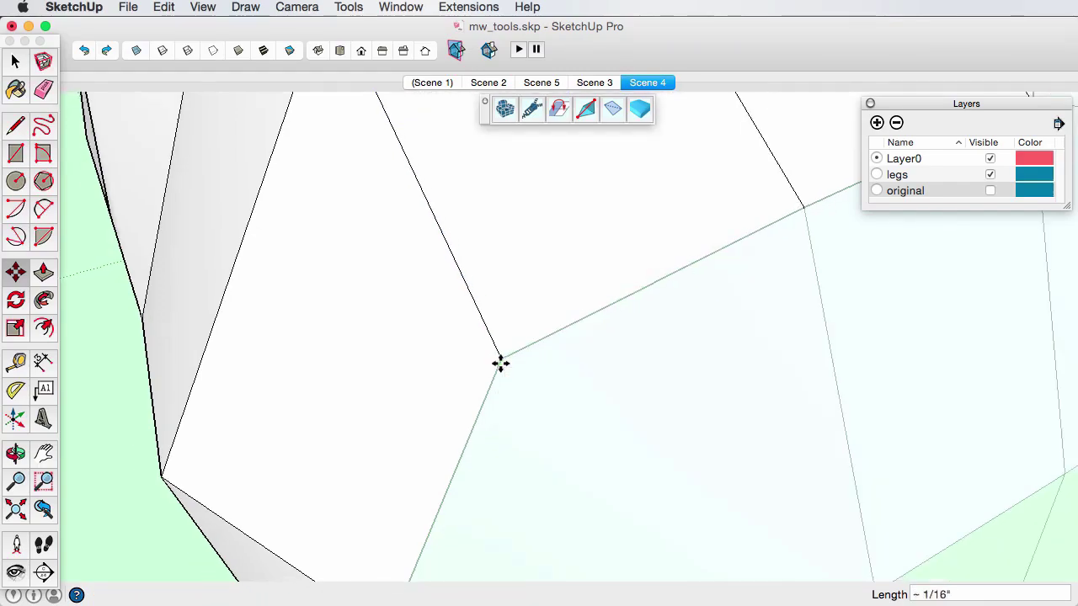
# Draw connecting edges between the arm's front and top grids to close the remaining gaps with triangles and quads
pyautogui.moveTo(505, 363); pyautogui.dragTo(699, 174, button='middle')
pyautogui.press('l')
pyautogui.moveTo(800, 247)
pyautogui.mouseDown()
pyautogui.moveTo(640, 138)
pyautogui.moveTo(674, 272)
pyautogui.mouseUp()
pyautogui.moveTo(674, 273)
pyautogui.mouseDown()
pyautogui.moveTo(590, 214)
pyautogui.moveTo(504, 204)
pyautogui.mouseUp()
pyautogui.moveTo(504, 204); pyautogui.dragTo(527, 287)
pyautogui.moveTo(526, 288); pyautogui.dragTo(376, 361)
pyautogui.click(378, 361)
pyautogui.click(390, 422)
pyautogui.click(528, 287)
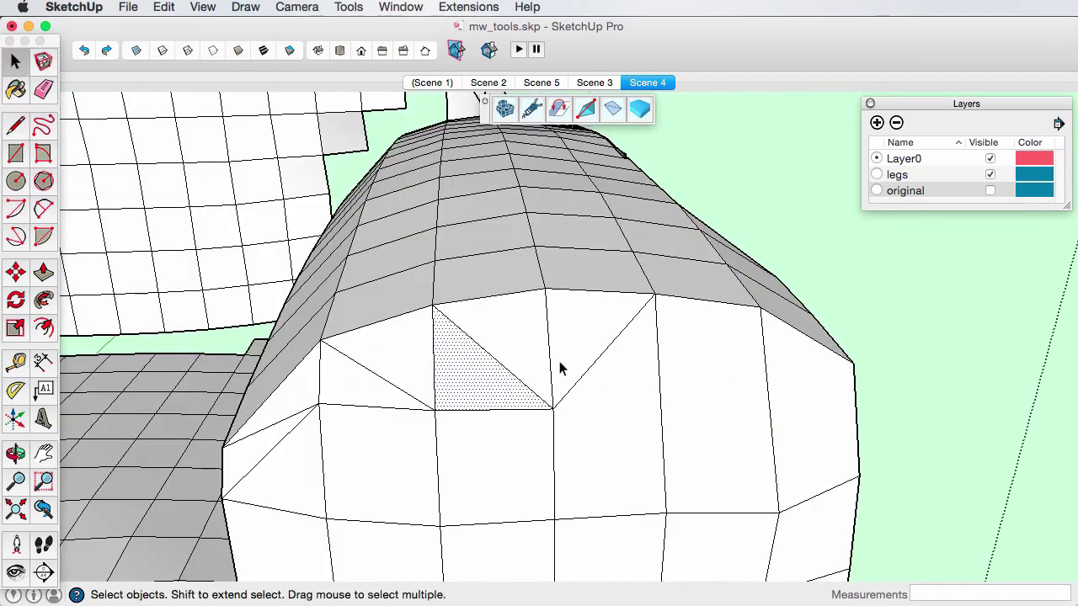
# Convert the triangle pairs on the arm's front into quads using their selected diagonals
pyautogui.click(488, 356)
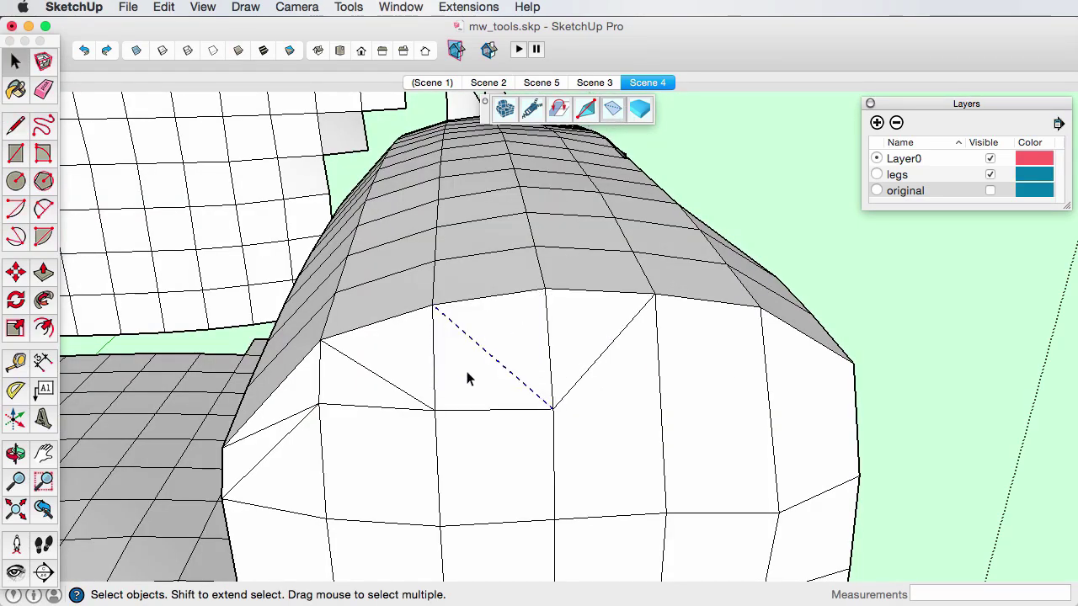
pyautogui.click(365, 369)
pyautogui.keyDown('shift'); pyautogui.click(292, 433); pyautogui.keyUp('shift')
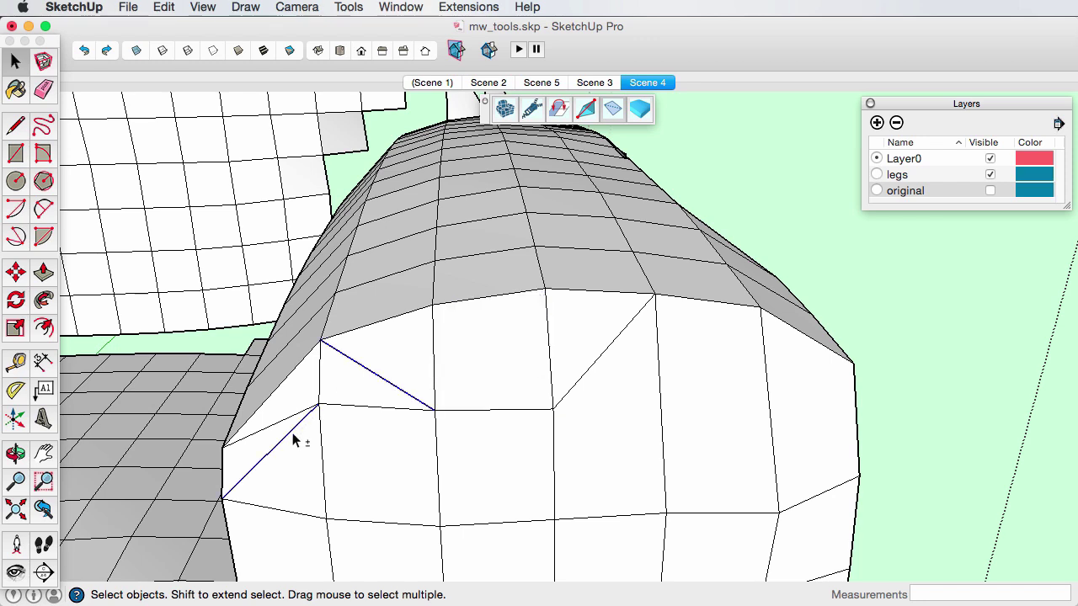
pyautogui.click(613, 108)
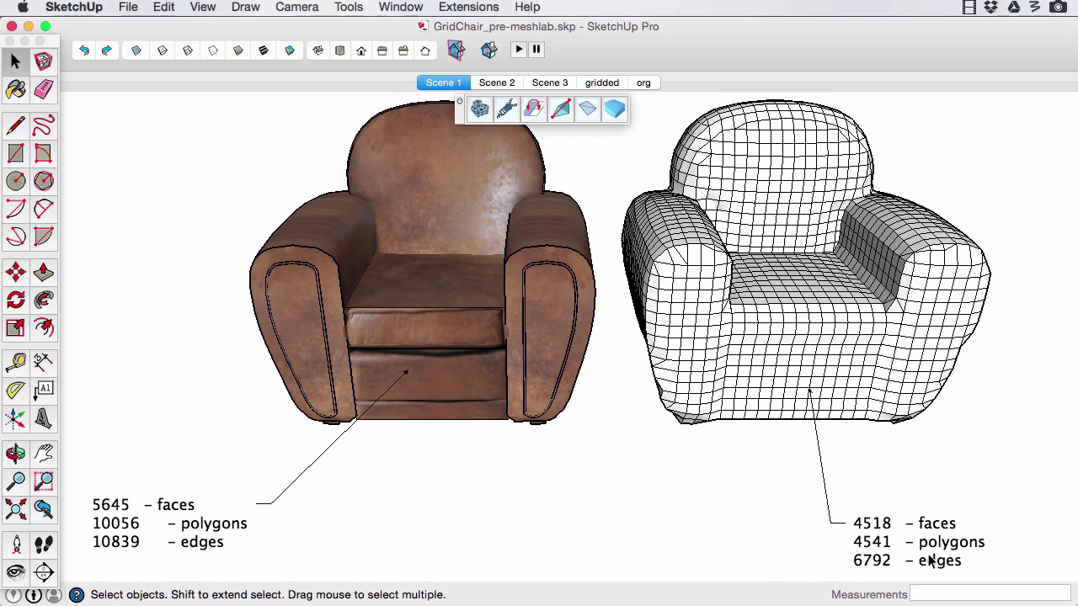
# Compare the original and gridded armchairs with hidden geometry and X-ray display in Scene 2 and Scene 3
pyautogui.click(497, 83)
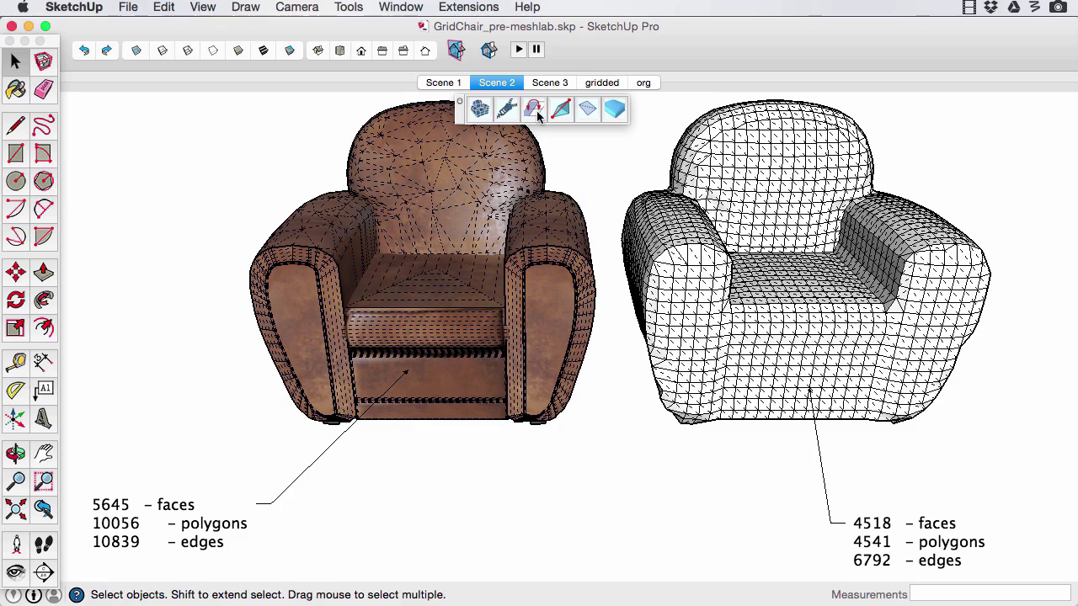
pyautogui.click(551, 82)
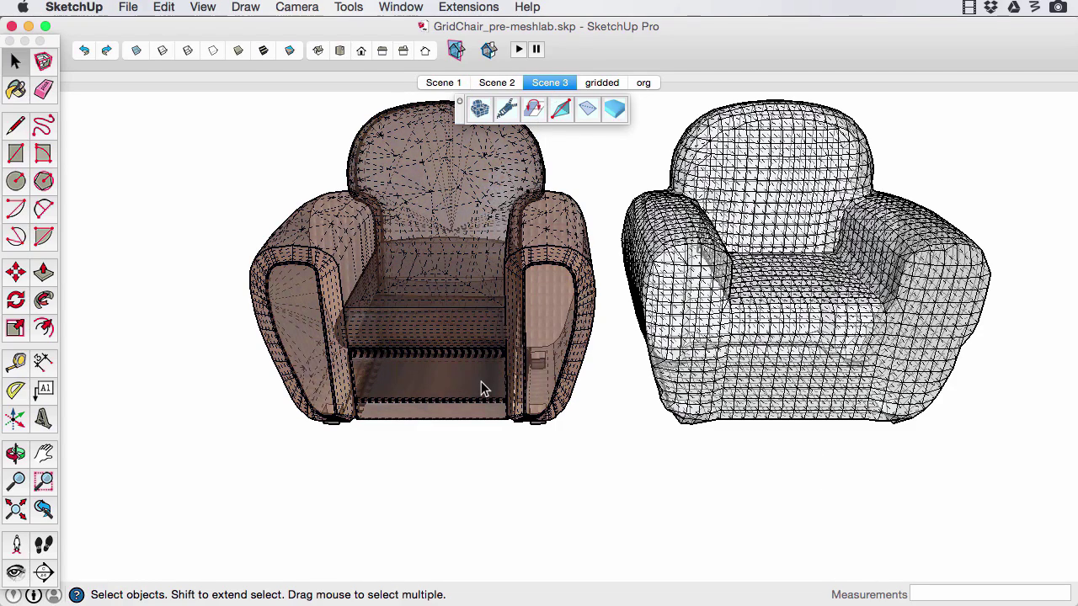
pyautogui.press('o')
pyautogui.moveTo(474, 433); pyautogui.dragTo(645, 373)
pyautogui.press('space')
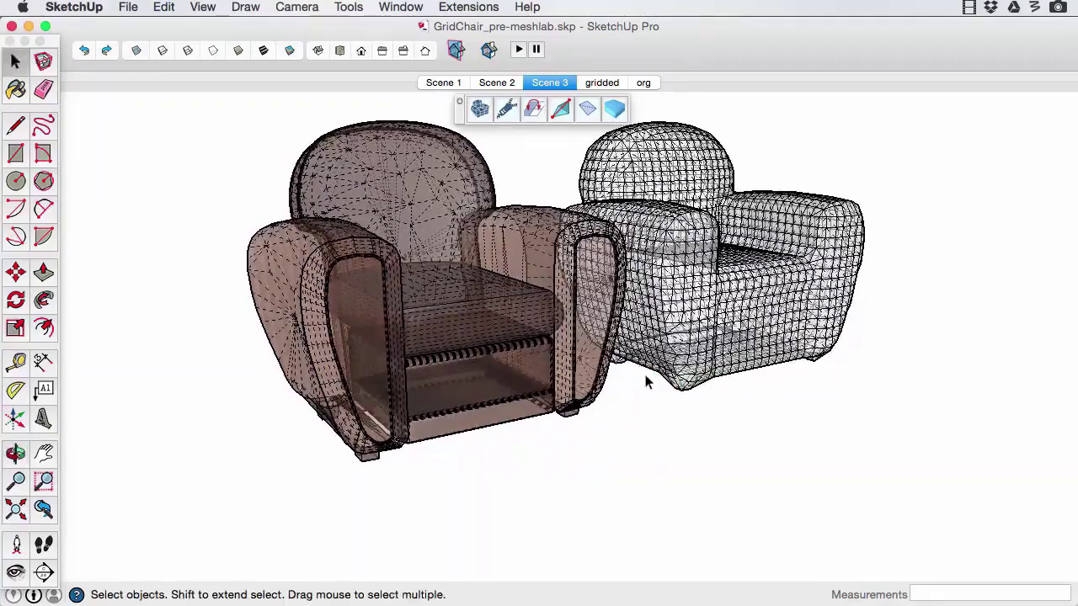
# Open the armchair in the gridded scene and soften all its edges at 57 degrees between normals, with smooth normals and coplanar softening
pyautogui.click(601, 83)
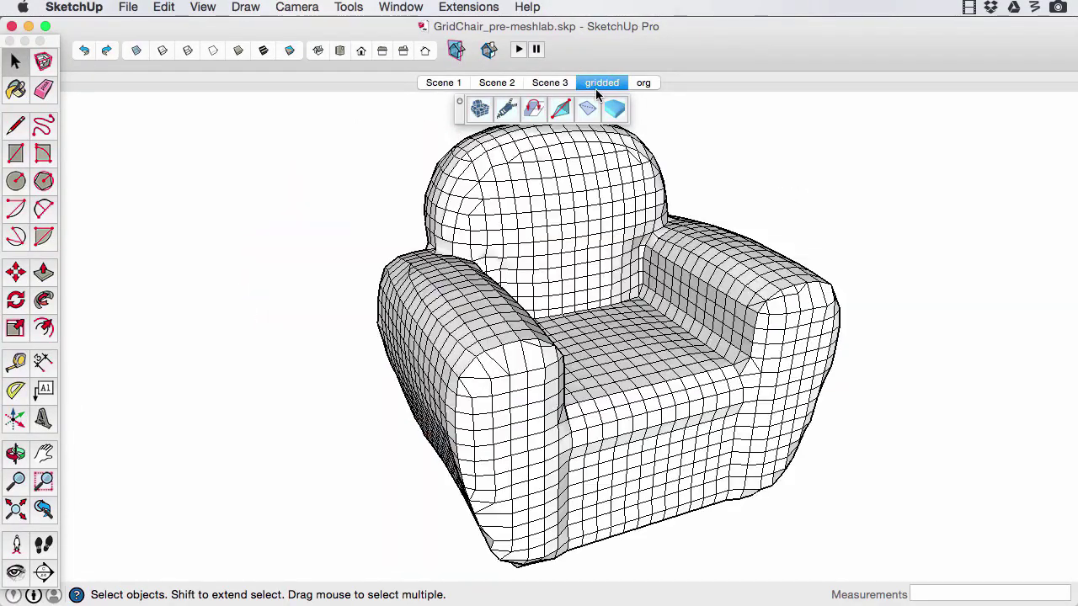
pyautogui.doubleClick(558, 154)
pyautogui.tripleClick(558, 152)
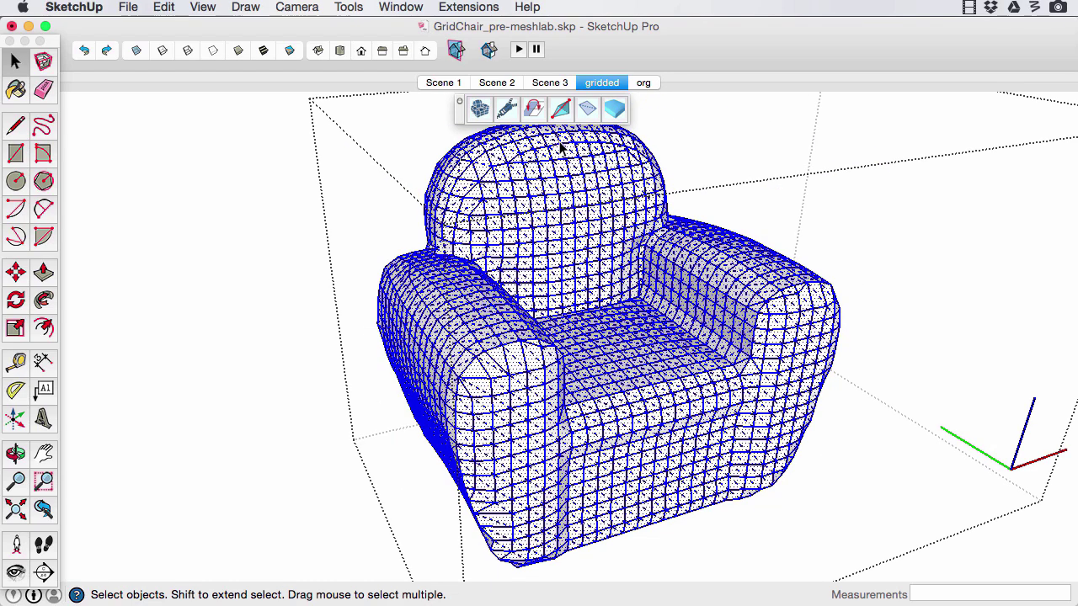
pyautogui.rightClick(560, 148)
pyautogui.click(638, 366)
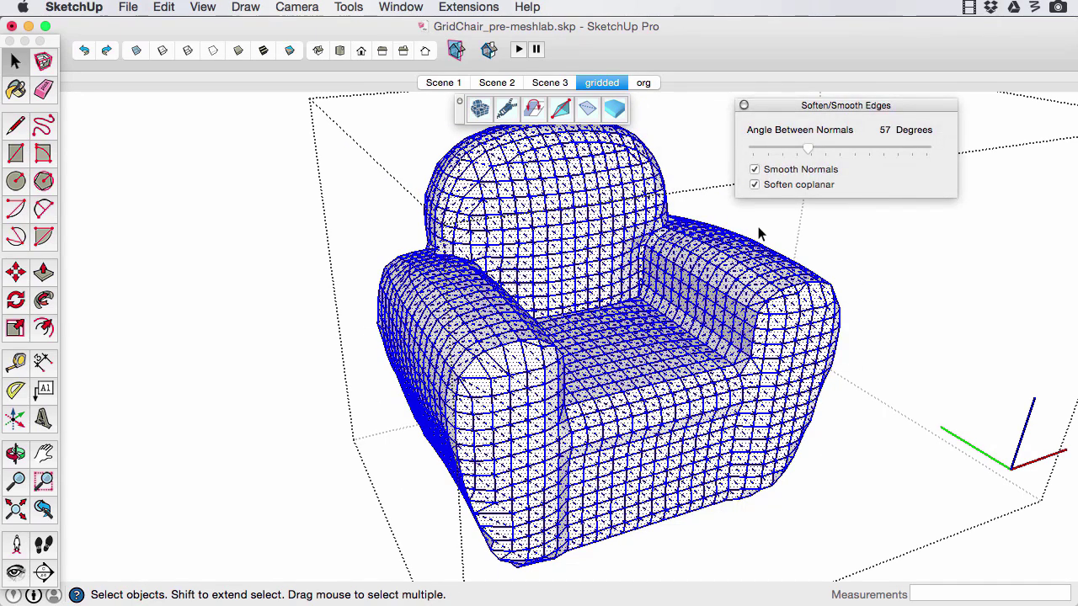
pyautogui.click(754, 185)
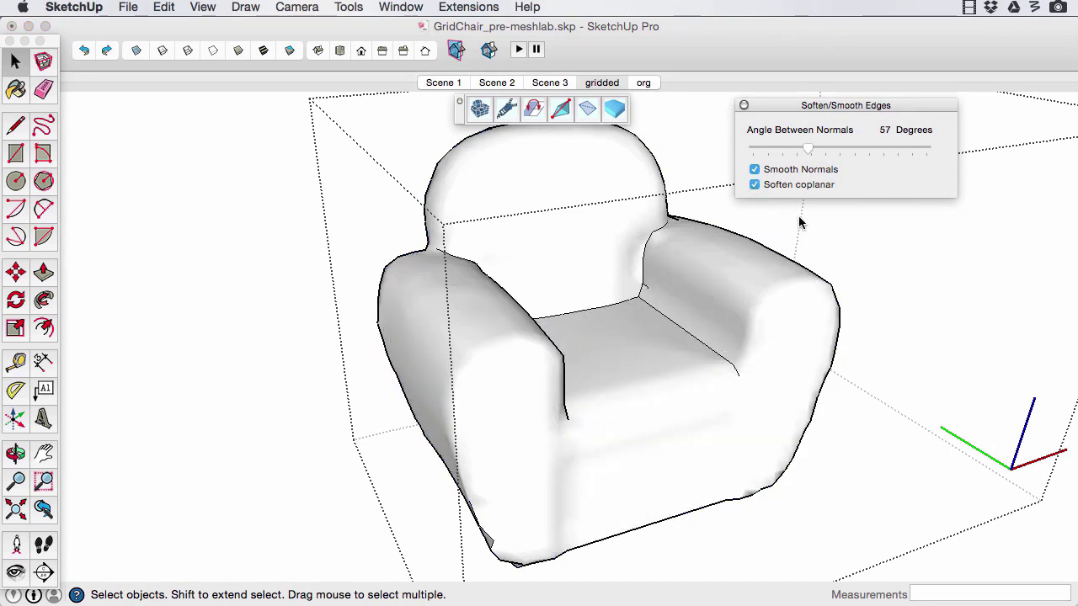
pyautogui.click(801, 222)
pyautogui.moveTo(801, 227); pyautogui.dragTo(436, 441, button='middle')
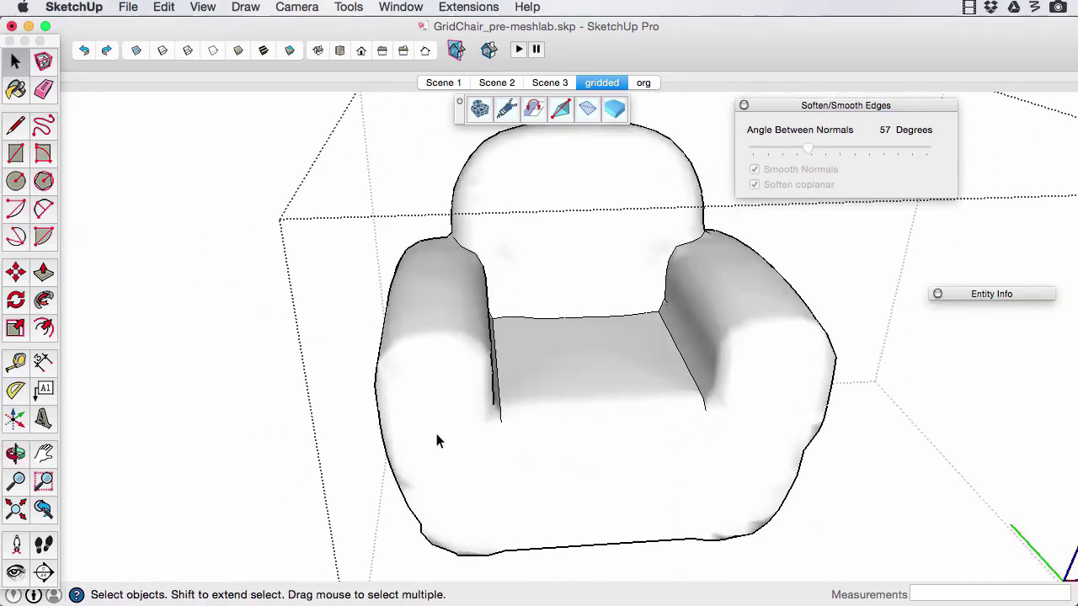
pyautogui.click(588, 368)
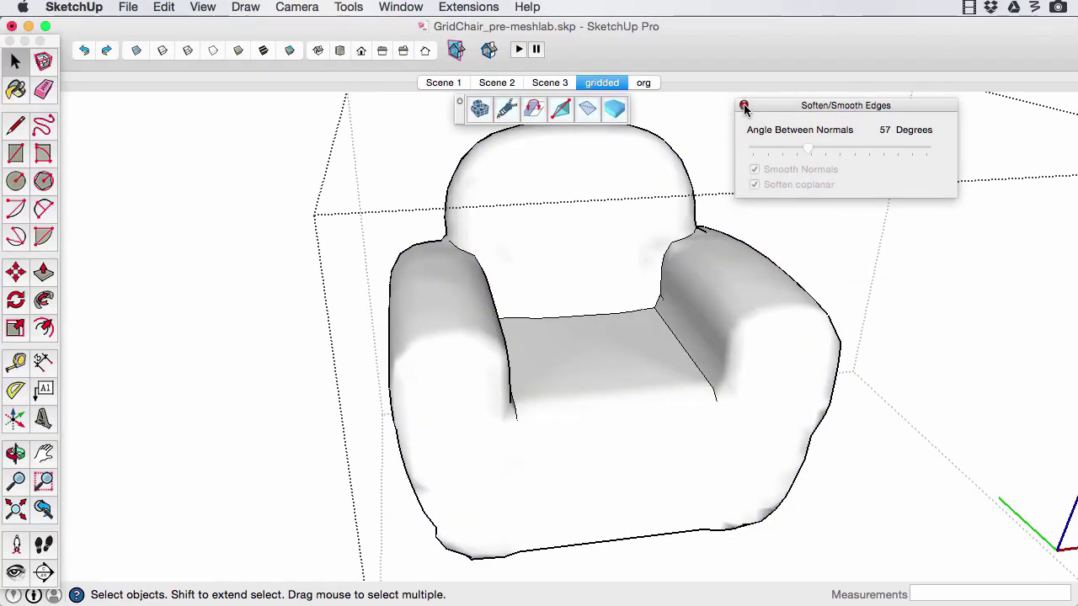
pyautogui.click(744, 105)
# Show the hidden geometry and divide the smoothed surface along the edge row across the front of the seat
pyautogui.moveTo(580, 416); pyautogui.dragTo(511, 436, button='middle')
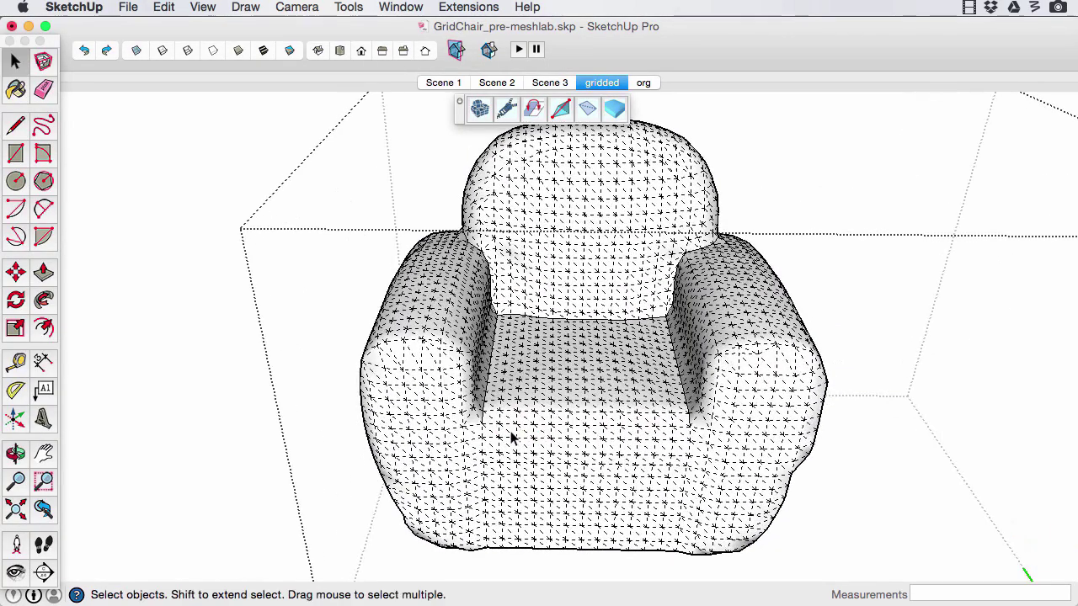
pyautogui.click(695, 411)
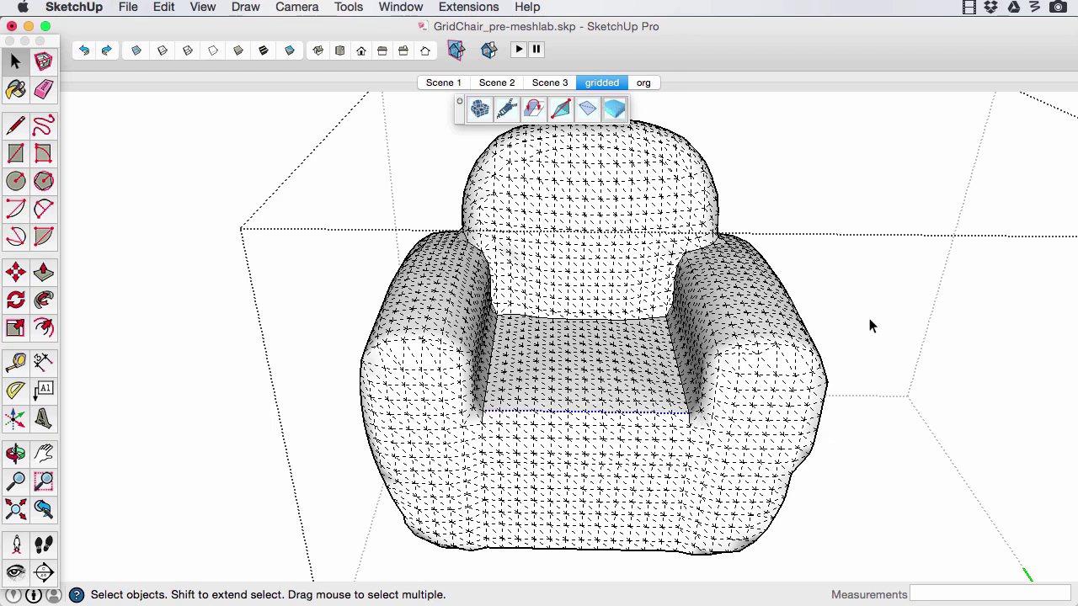
pyautogui.hotkey('shift', 'h')
pyautogui.moveTo(611, 380); pyautogui.dragTo(558, 322, button='middle')
pyautogui.hotkey('shift', 'h')
# Divide the armchair's front along its two vertical edge rows and the horizontal row between them, and turn off hidden geometry
pyautogui.moveTo(469, 557); pyautogui.dragTo(481, 381)
pyautogui.keyDown('shift'); pyautogui.moveTo(686, 428); pyautogui.dragTo(687, 425); pyautogui.keyUp('shift')
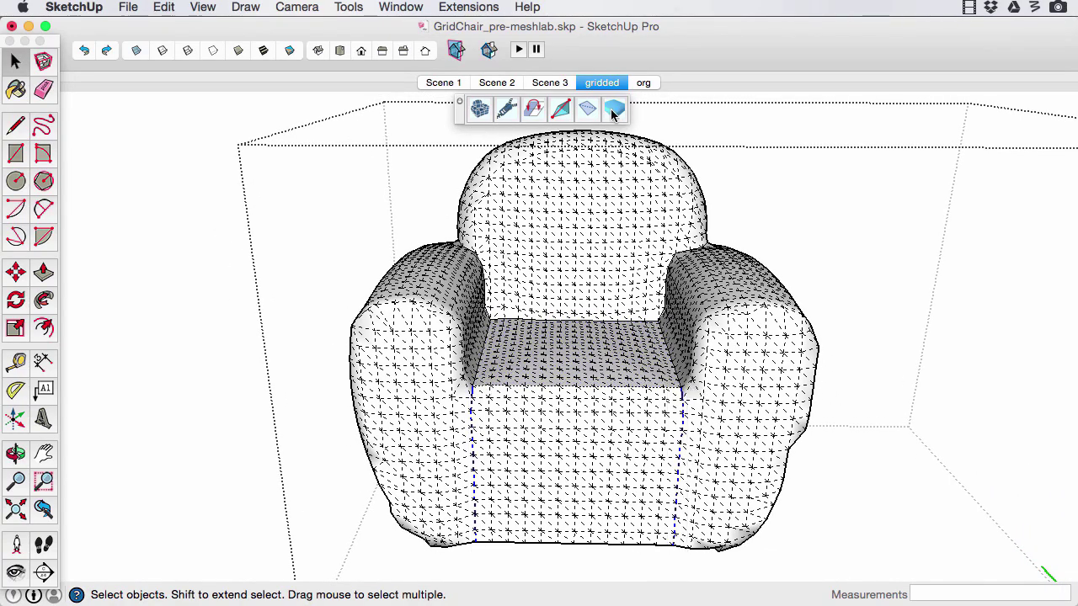
pyautogui.click(472, 441)
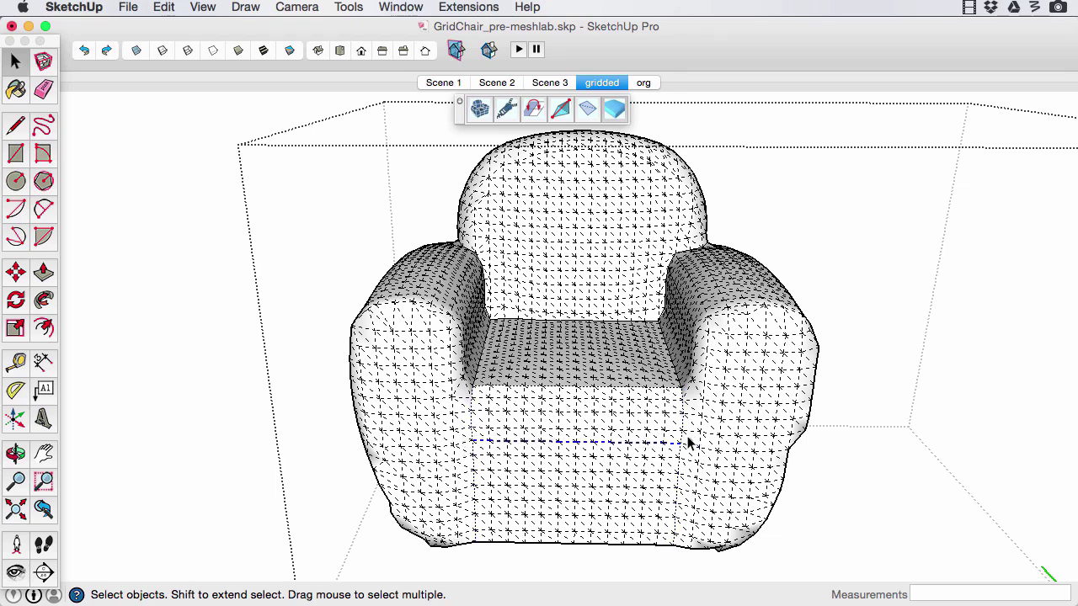
pyautogui.hotkey('alt', 'h')
pyautogui.moveTo(764, 192); pyautogui.dragTo(677, 453, button='middle')
pyautogui.moveTo(668, 371); pyautogui.dragTo(689, 441, button='middle')
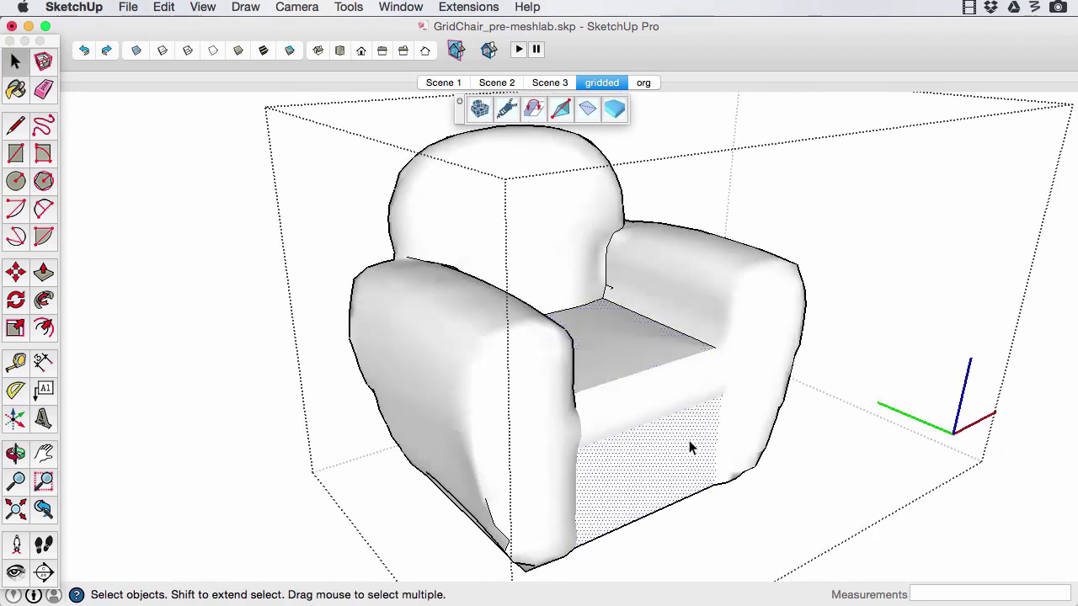
# Select the armchair's lower front panel with its bounding edges, deselect the face, and unhide the remaining edges
pyautogui.click(689, 440)
pyautogui.rightClick(686, 438)
pyautogui.click(699, 447)
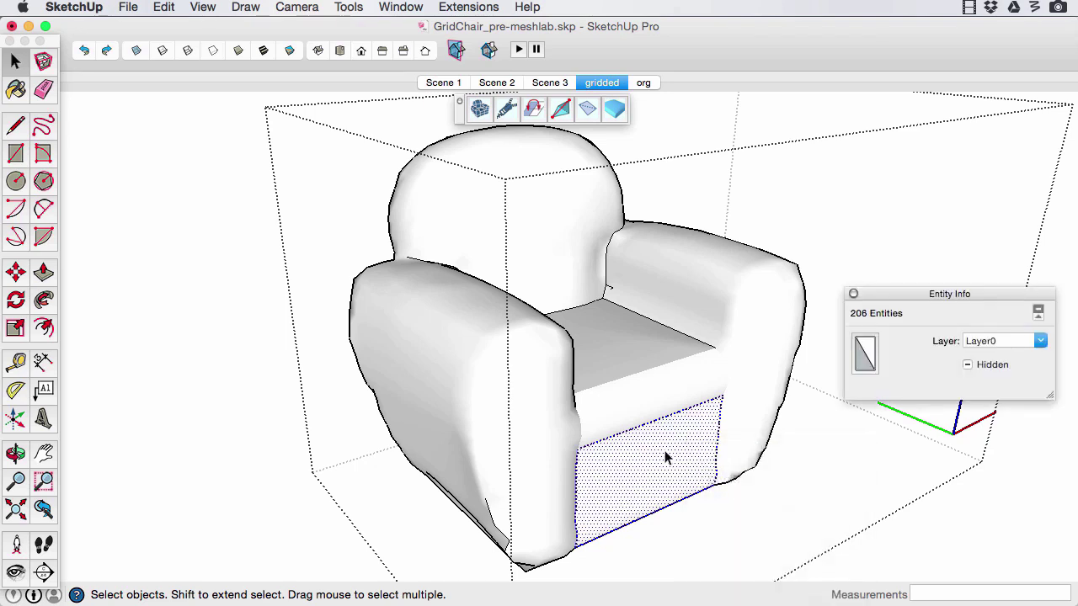
pyautogui.keyDown('shift'); pyautogui.click(674, 439); pyautogui.keyUp('shift')
pyautogui.click(858, 413)
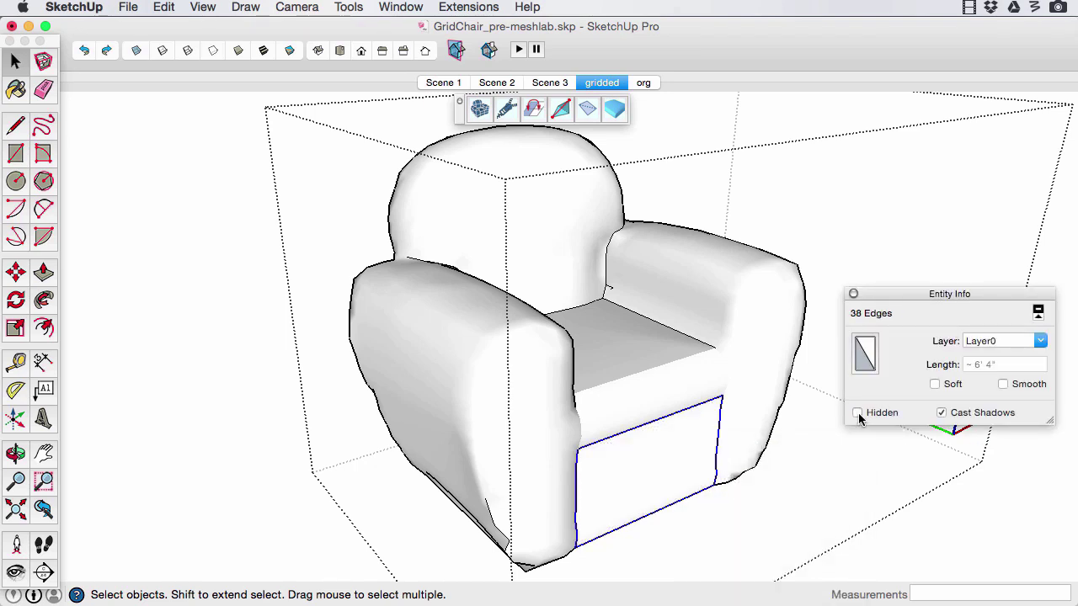
pyautogui.click(804, 488)
# Unhide the edge row along the side of the seat front, and turn off hidden geometry
pyautogui.moveTo(738, 387); pyautogui.dragTo(561, 416, button='middle')
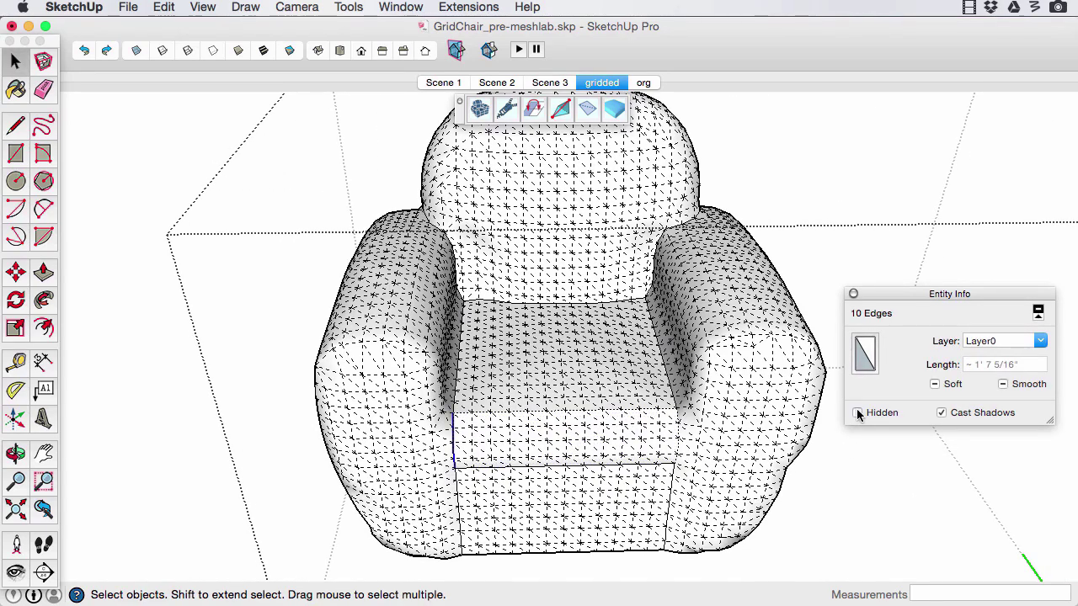
pyautogui.click(849, 460)
pyautogui.hotkey('alt', 'h')
pyautogui.moveTo(618, 468); pyautogui.dragTo(733, 460, button='middle')
pyautogui.click(671, 455)
pyautogui.click(619, 371)
pyautogui.scroll(-4, 644, 438)
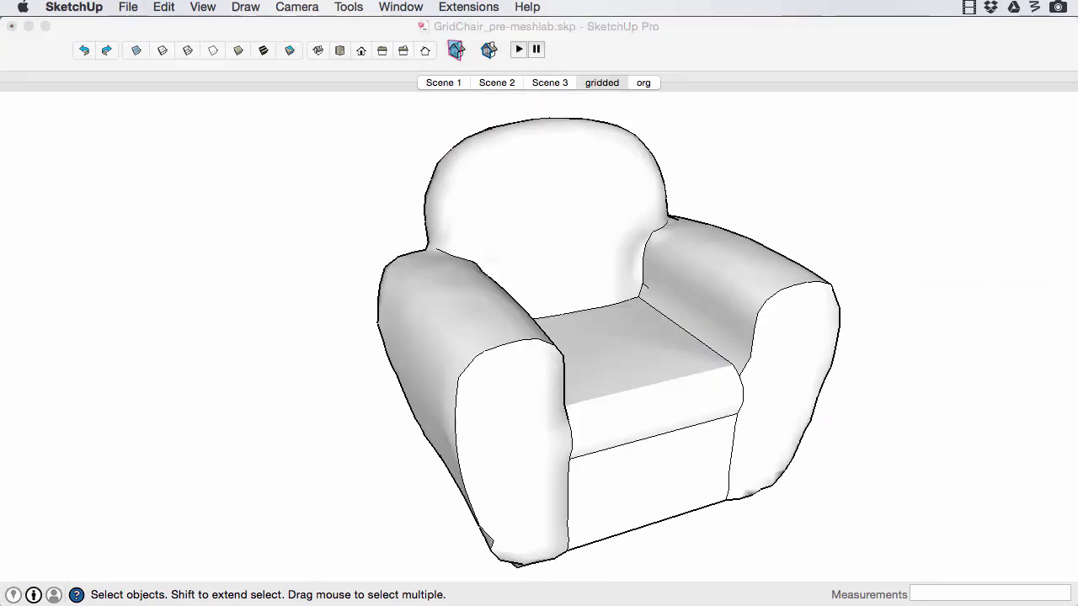
# Inspect the original armchair's hidden geometry in GridChair_compare.skp and compare it with the gridded and ml scenes
pyautogui.moveTo(399, 493); pyautogui.dragTo(447, 466, button='middle')
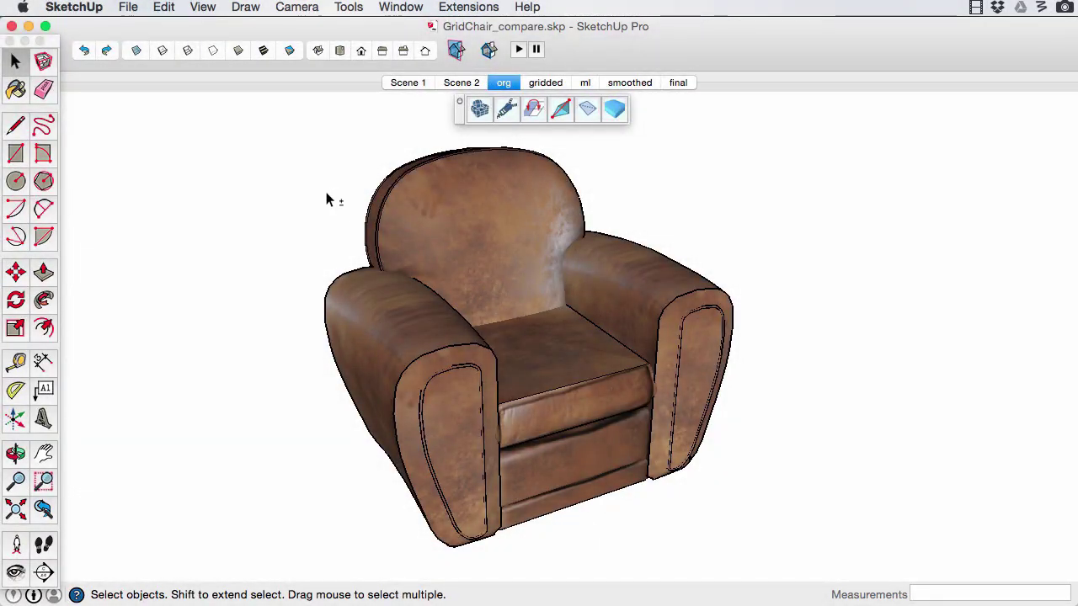
pyautogui.hotkey('alt', 'h')
pyautogui.hotkey('alt', 'h')
pyautogui.click(546, 82)
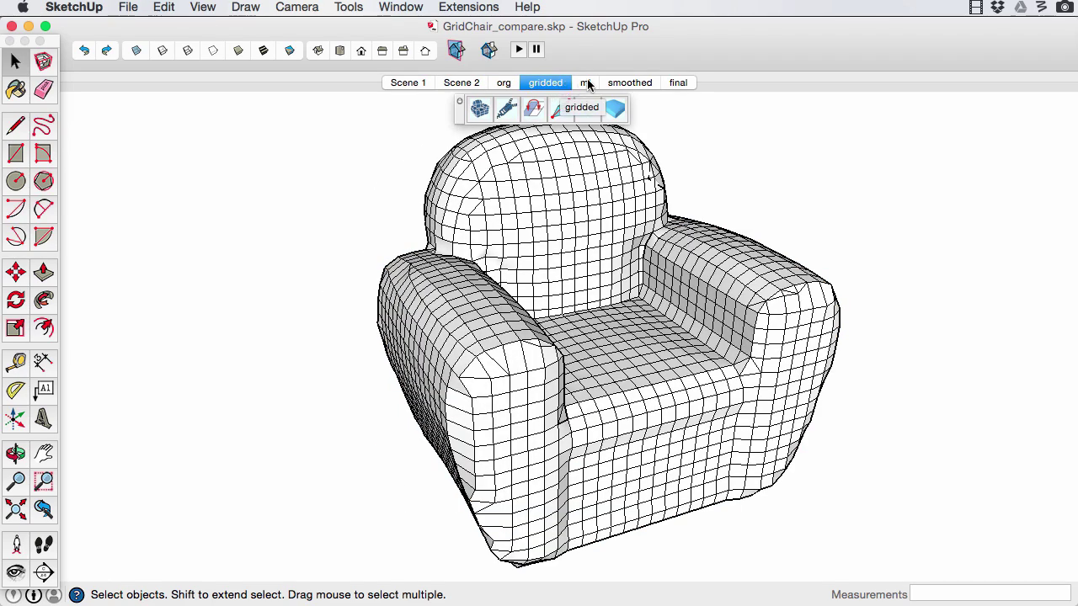
pyautogui.click(587, 83)
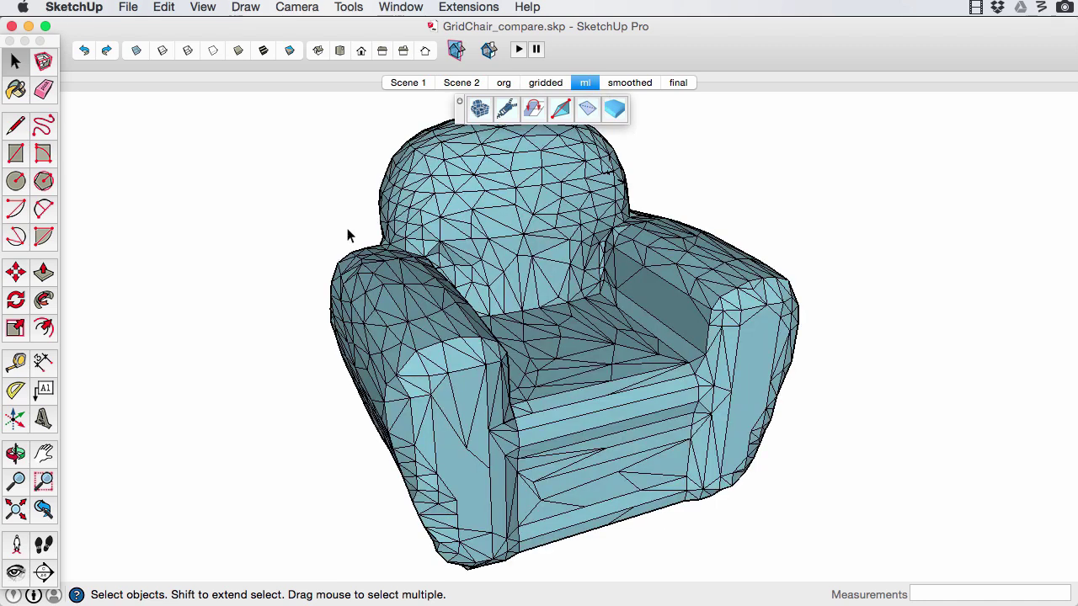
# Check the hidden geometry of the armchair in the smoothed scene and compare it with the textured final scene
pyautogui.click(627, 84)
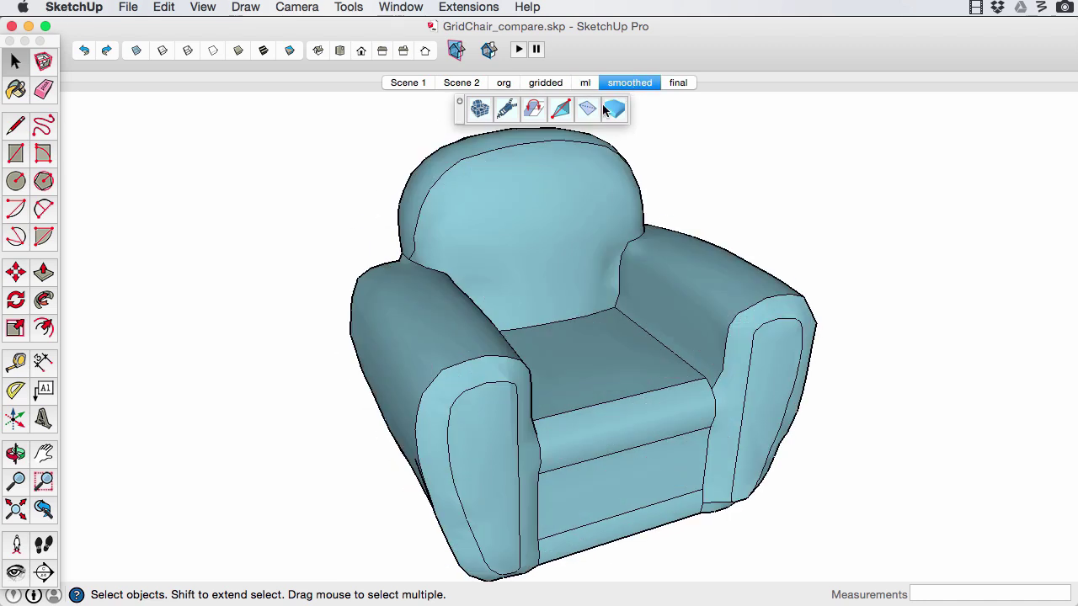
pyautogui.hotkey('shift', 'h')
pyautogui.hotkey('shift', 'h')
pyautogui.click(679, 84)
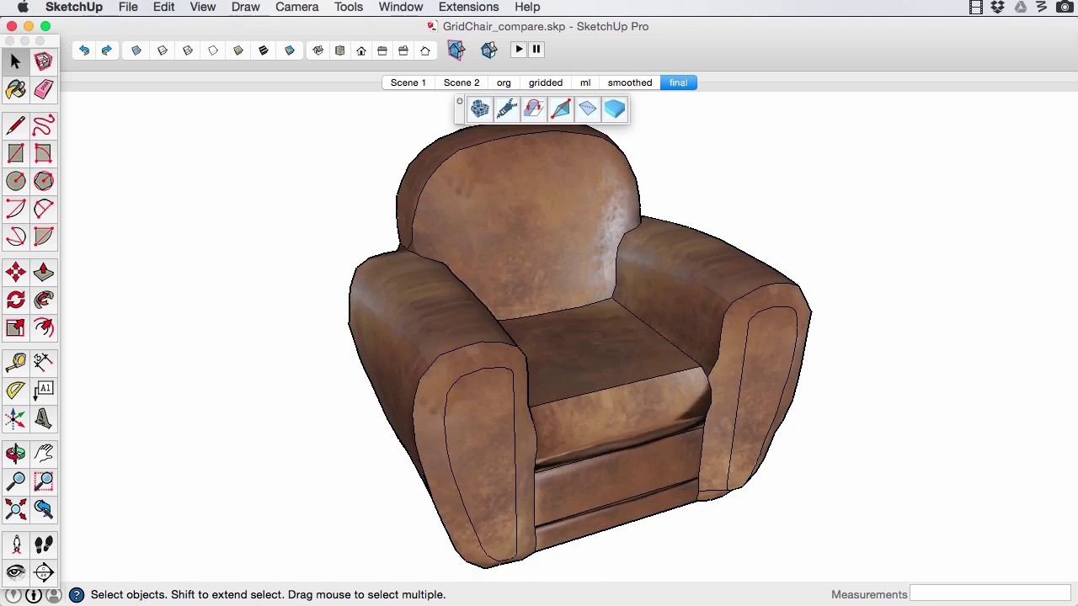
pyautogui.press('super+Tab')
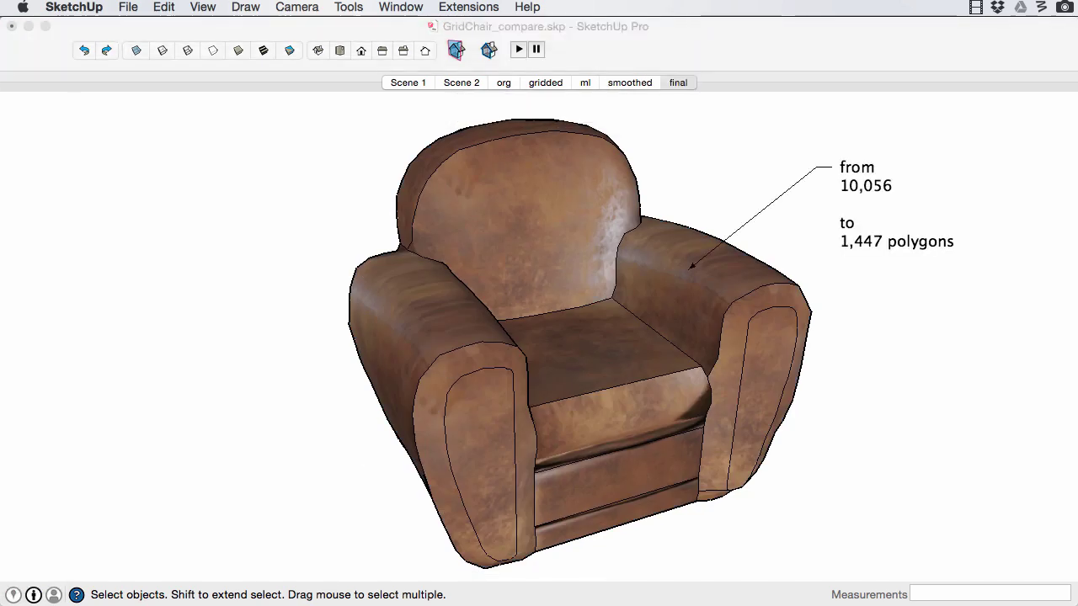